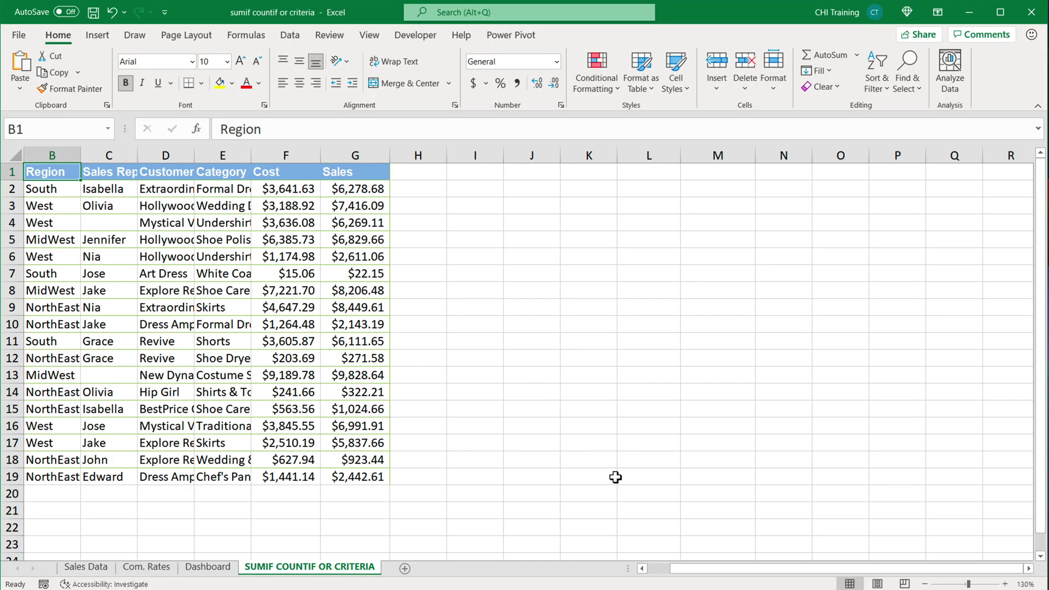
Step: Autofit column C so the Sales Rep names fit
left_click(514, 208)
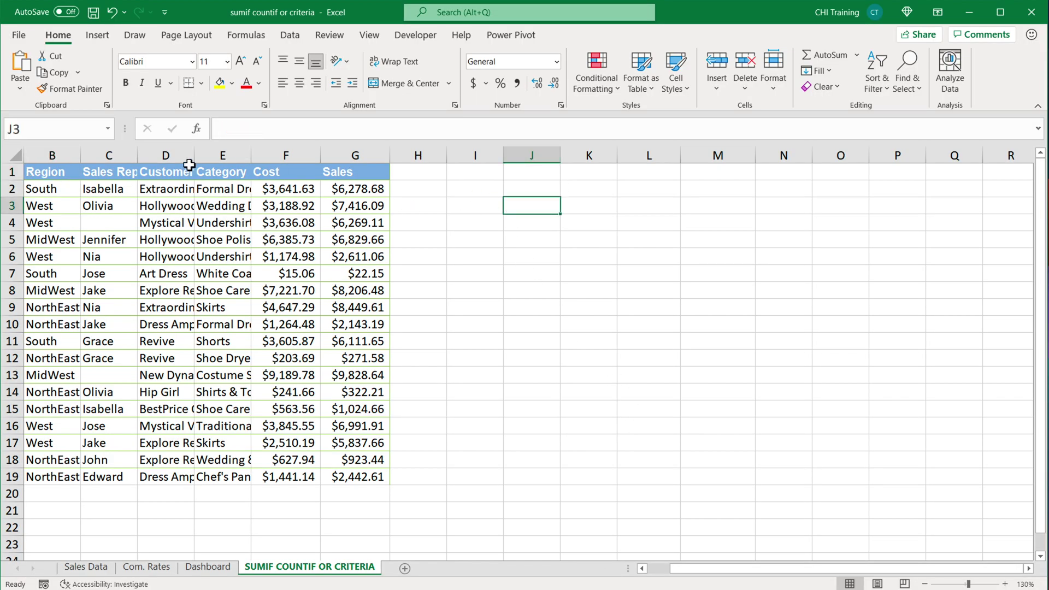
double_click(137, 159)
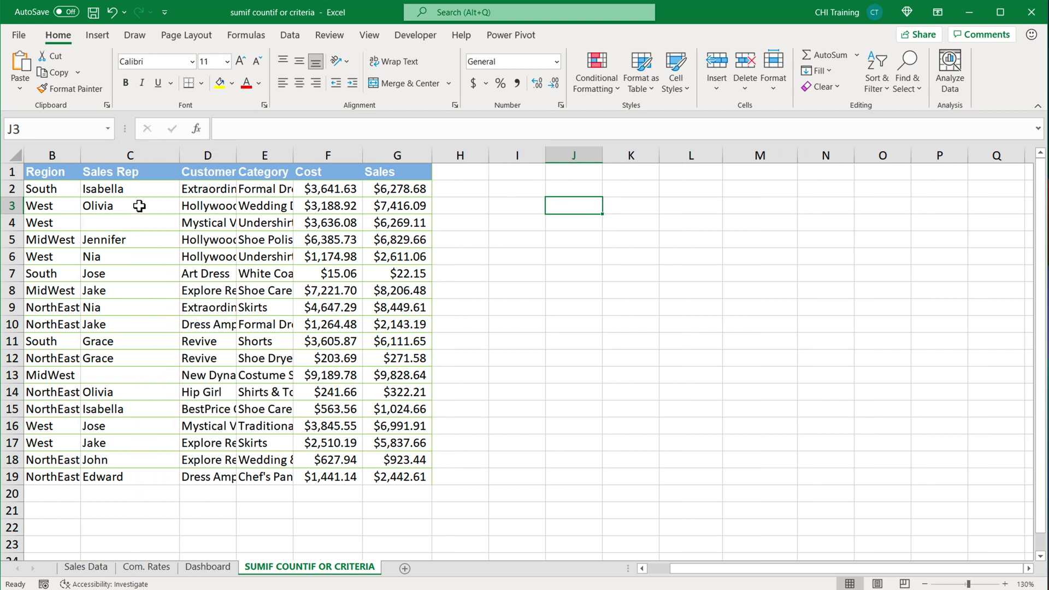
left_click(139, 154)
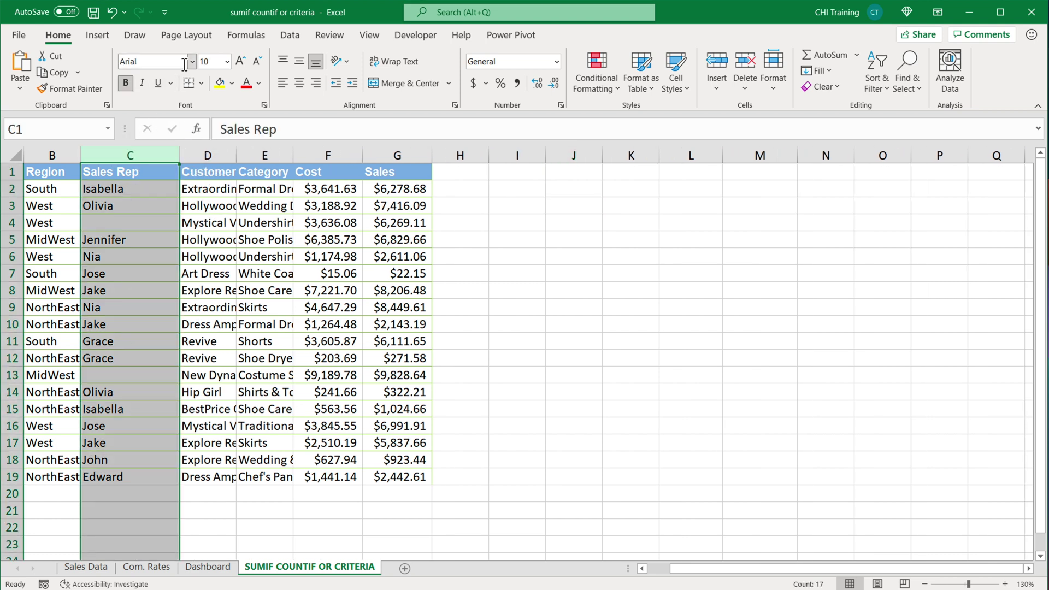
Step: Shade the Sales Rep names C2:C19 and Sales amounts G2:G19 light purple
left_click_drag(142, 188, 136, 480)
left_click(232, 83)
left_click(295, 136)
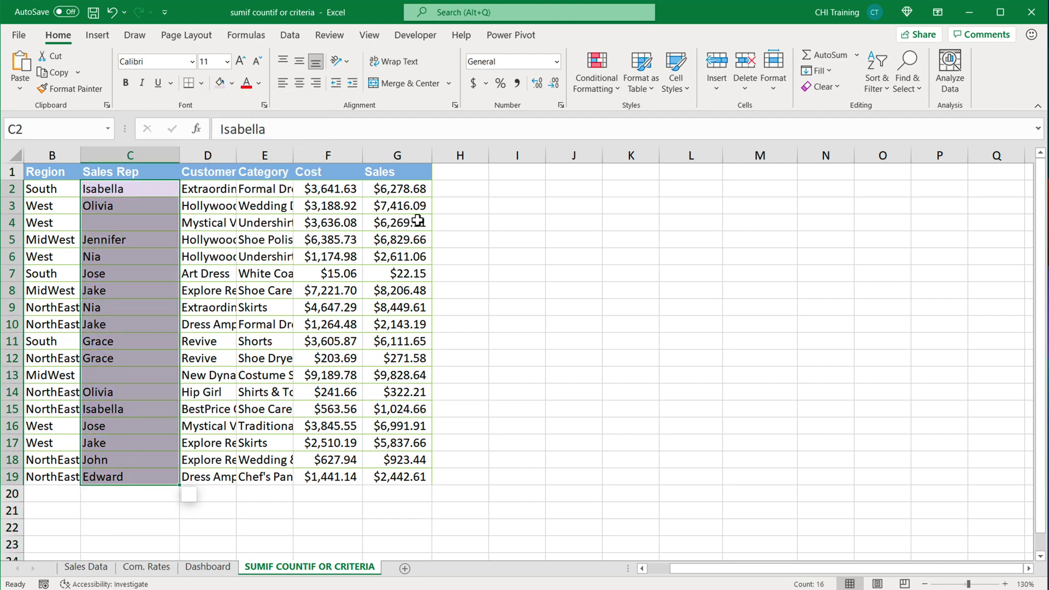
left_click_drag(398, 190, 395, 481)
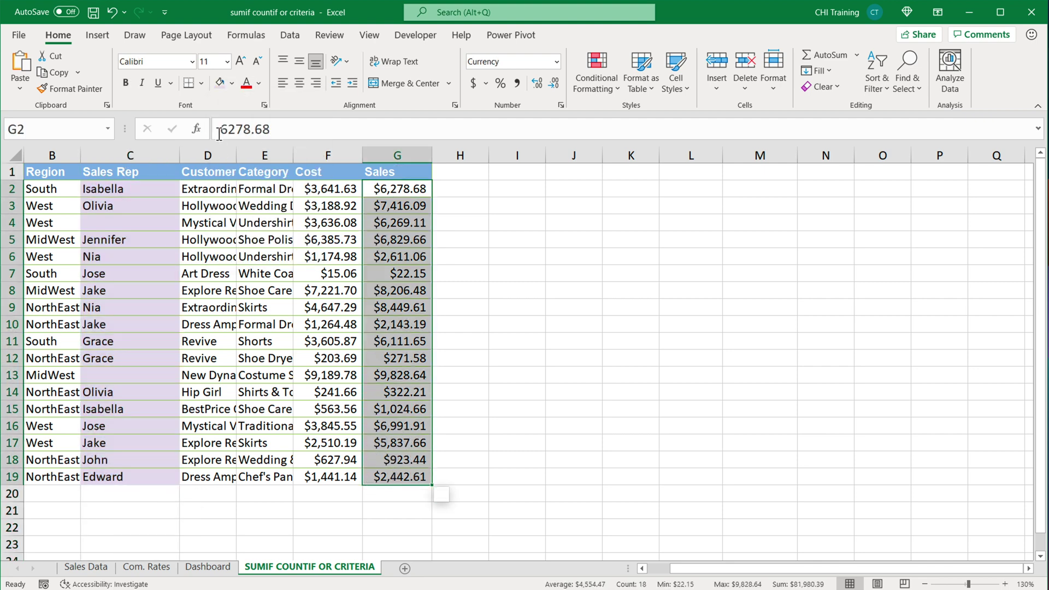
left_click(219, 86)
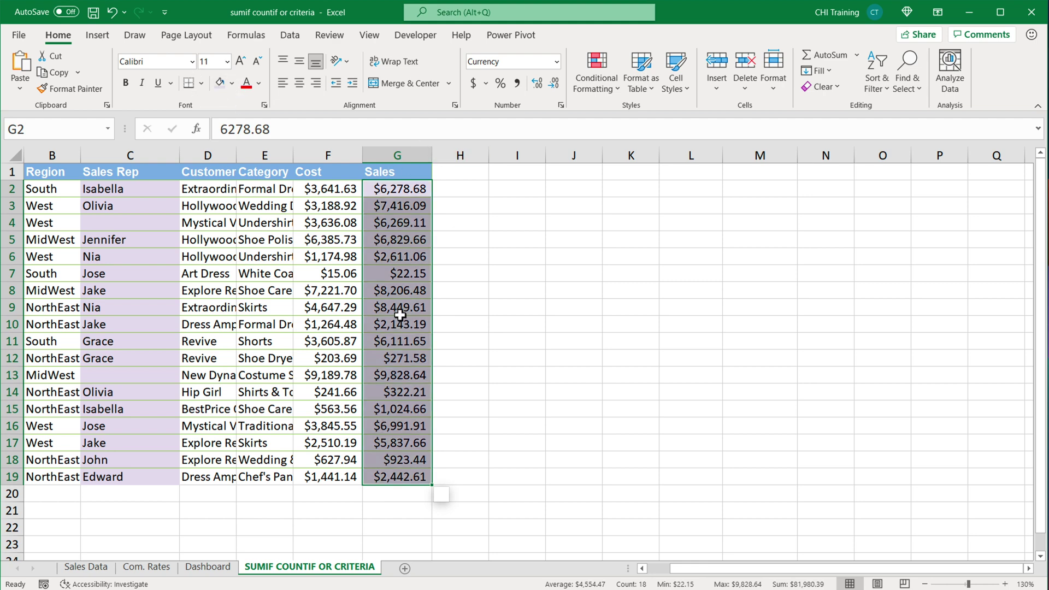
Step: Review the Sales amount in G6 and the rep names in C5, C7 and C10, ending in K2
left_click(402, 255)
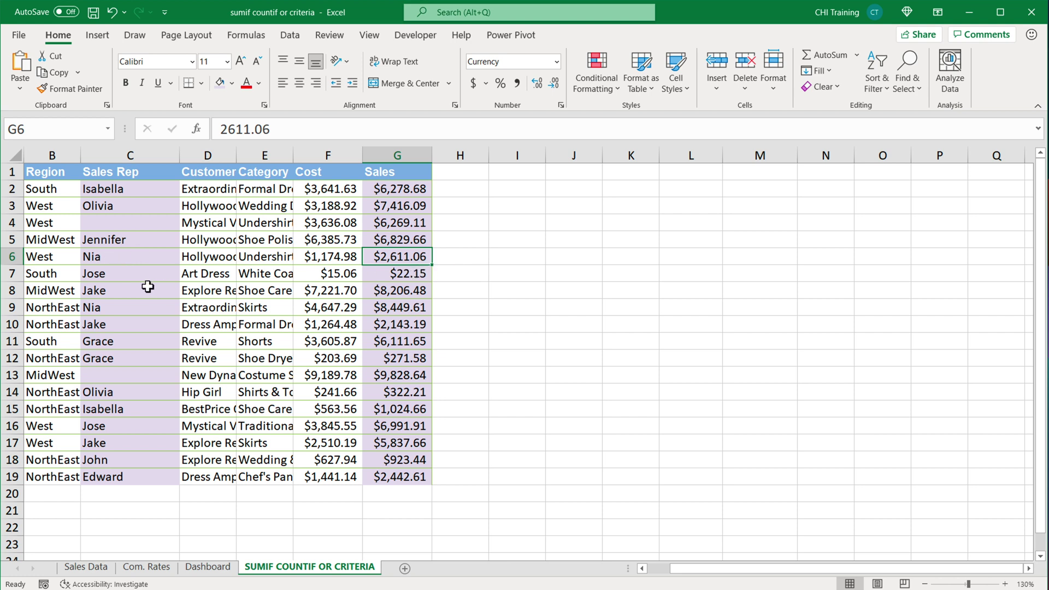
left_click(122, 243)
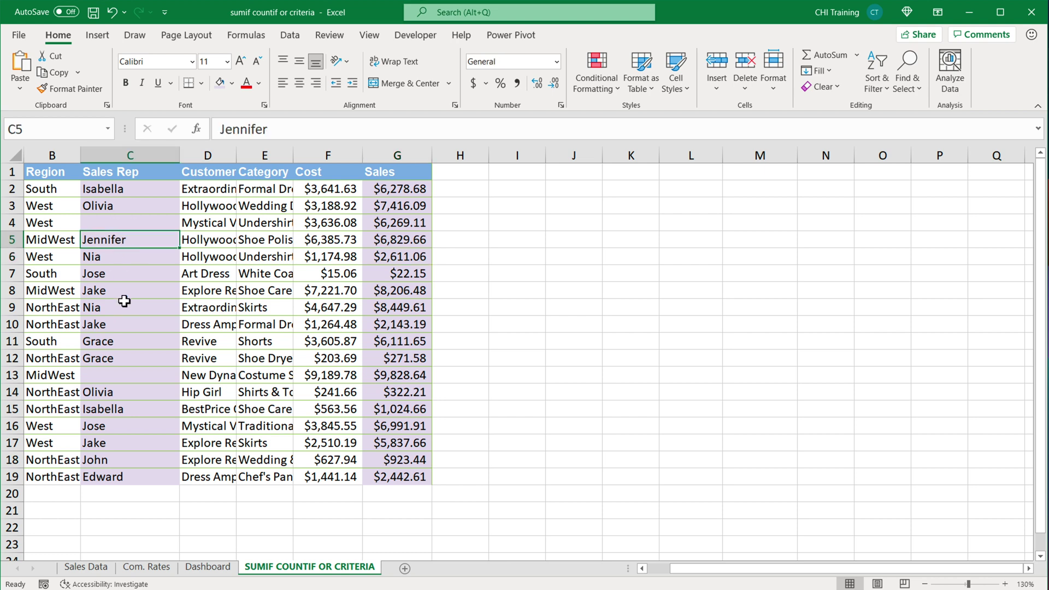
left_click(117, 279)
left_click(121, 329)
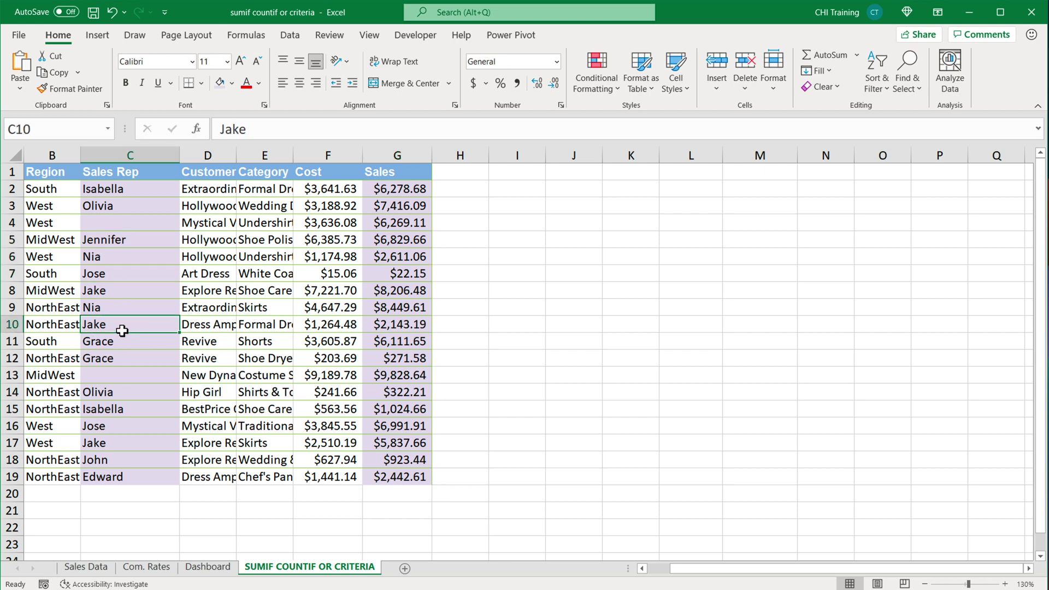
left_click(691, 224)
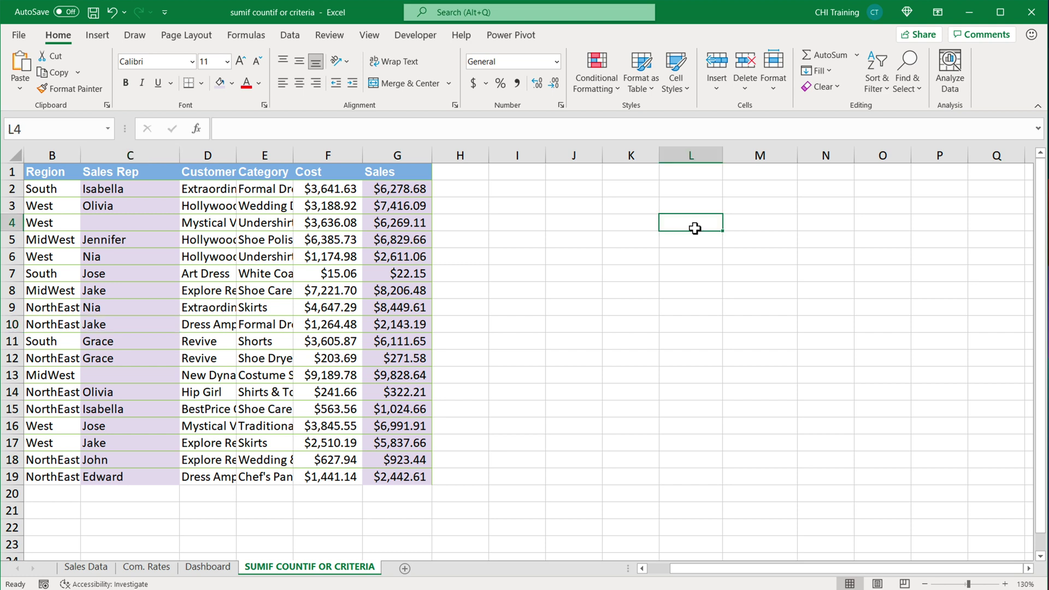
key("Up")
key("Up")
key("Left")
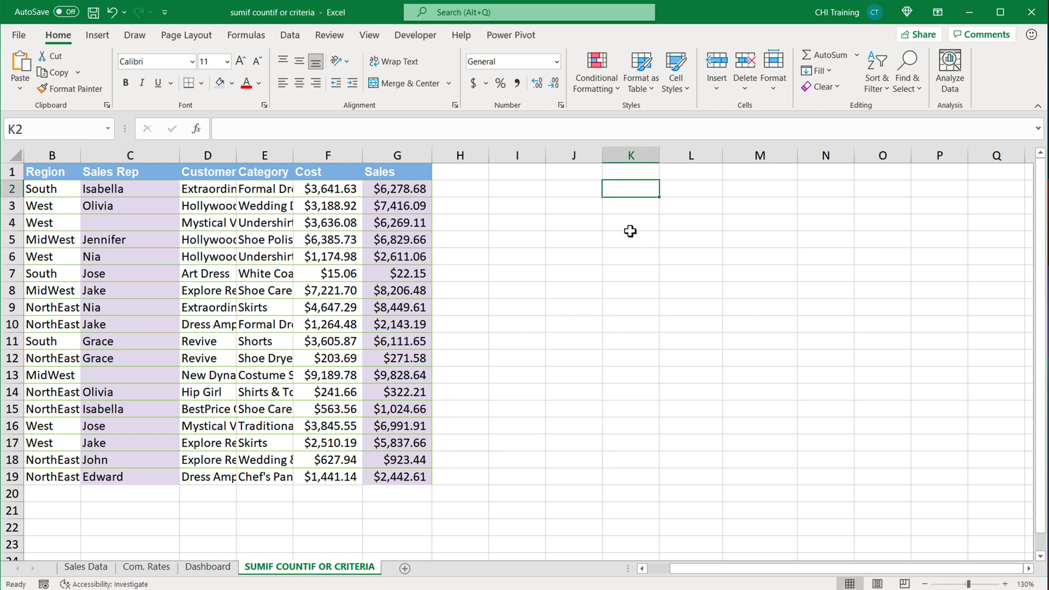
Step: Enter the criteria names Isabella in L1 and Olivia in M1
left_click(700, 175)
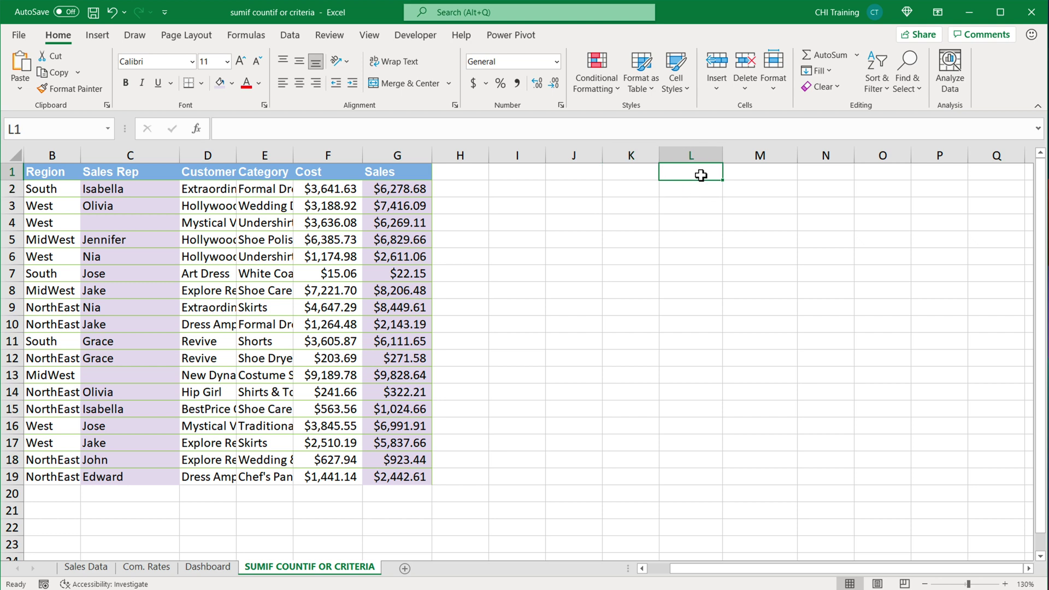
type("sabel")
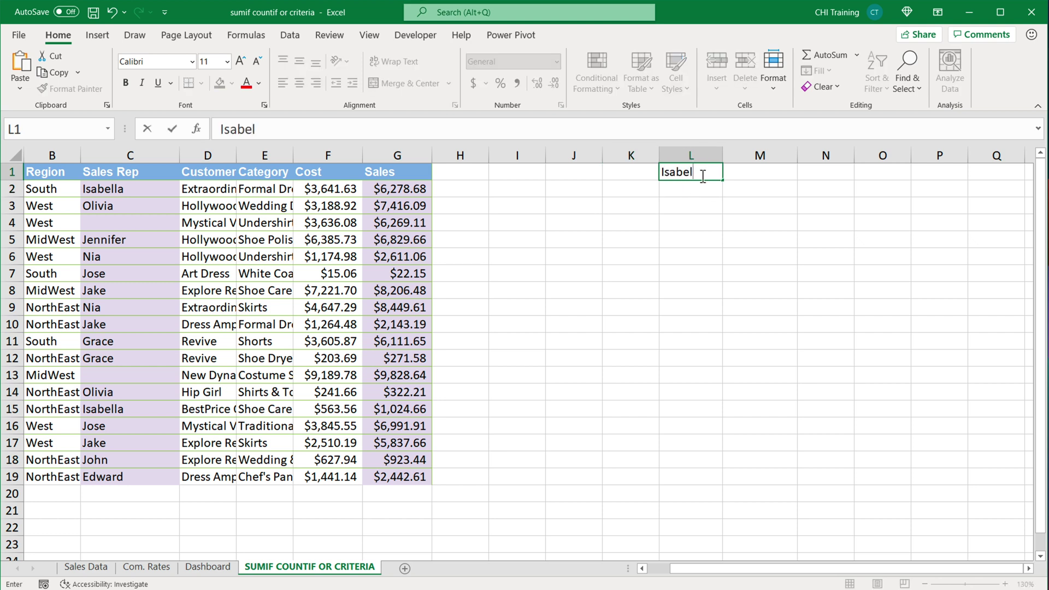
type("la")
key("Tab")
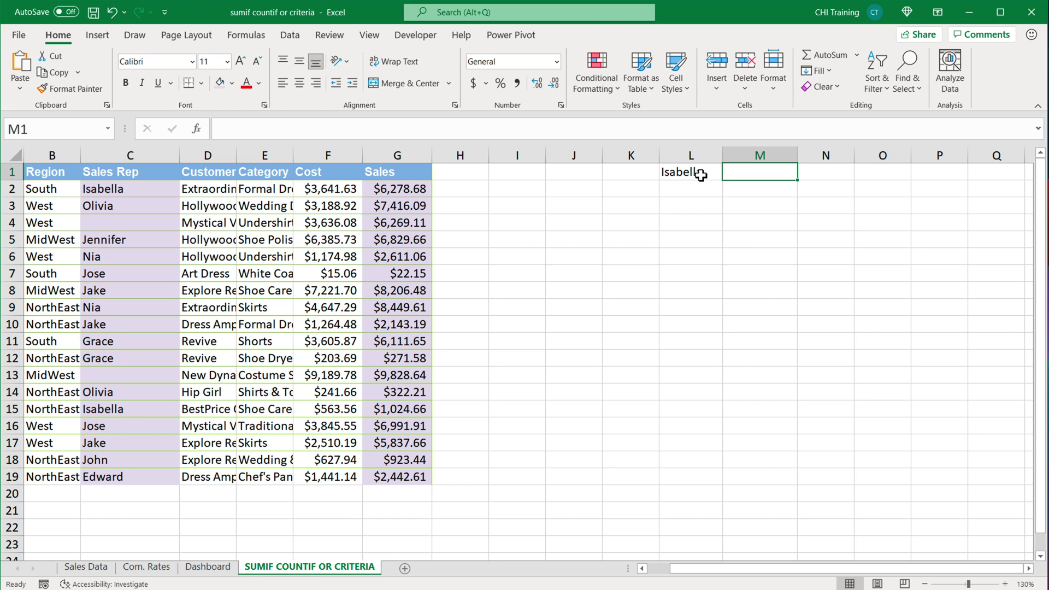
type("Olivia")
key("Return")
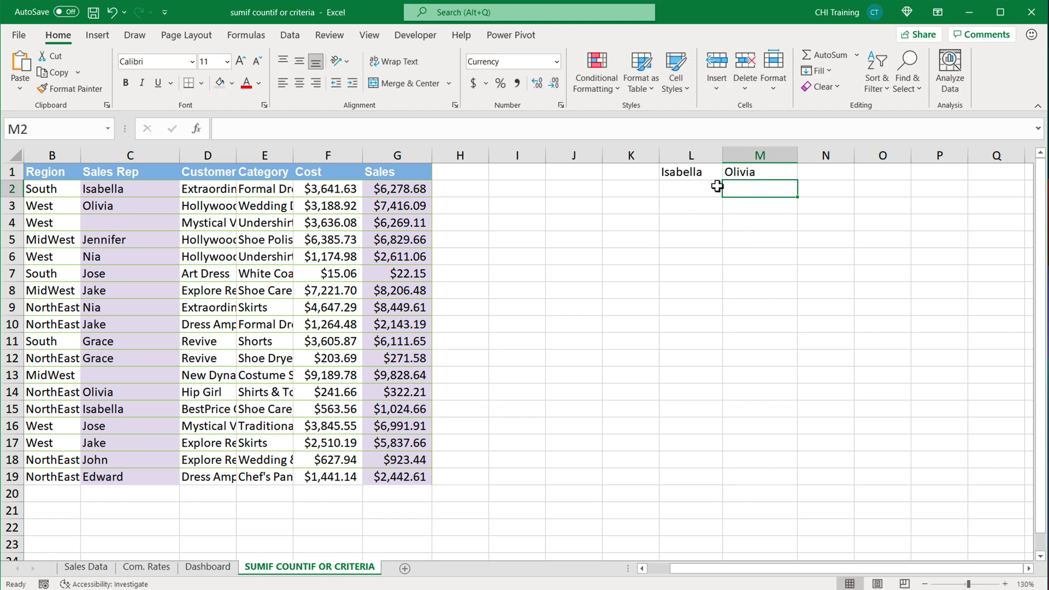
left_click_drag(683, 171, 874, 173)
left_click(805, 176)
key("Down")
key("Left")
key("Left")
key("Left")
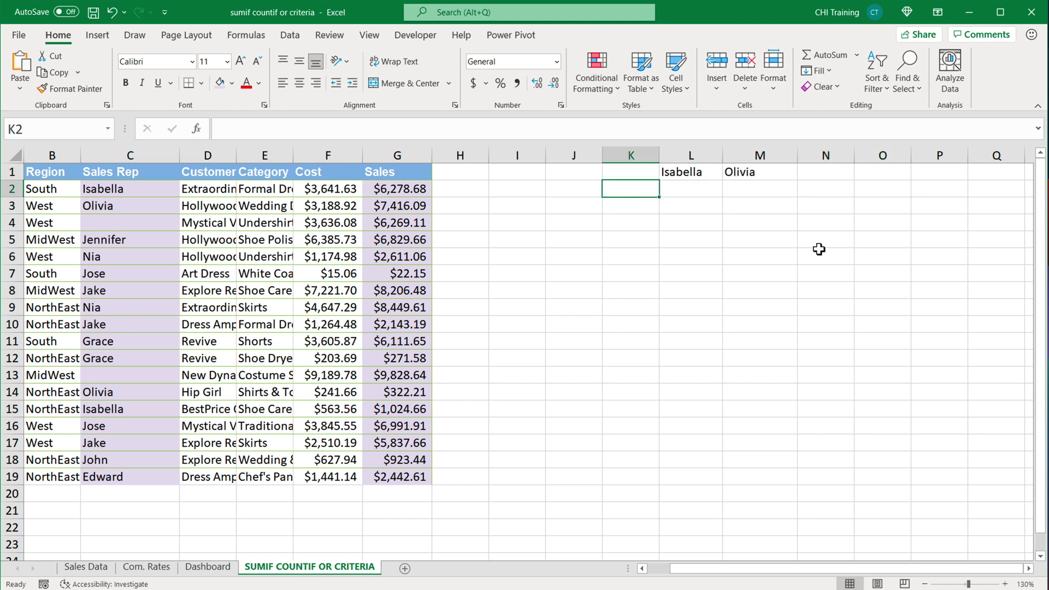
Step: Enter =C2:C19=L1:M1 in J2 to spill a TRUE/FALSE match grid over J2:K19
key("Right")
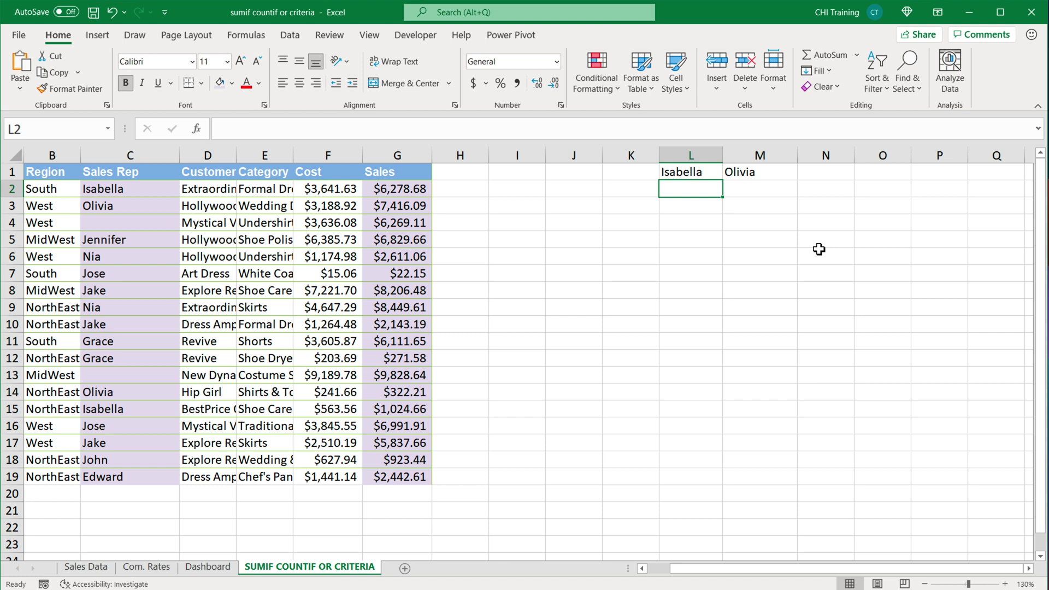
key("Left")
key("Left")
type("=")
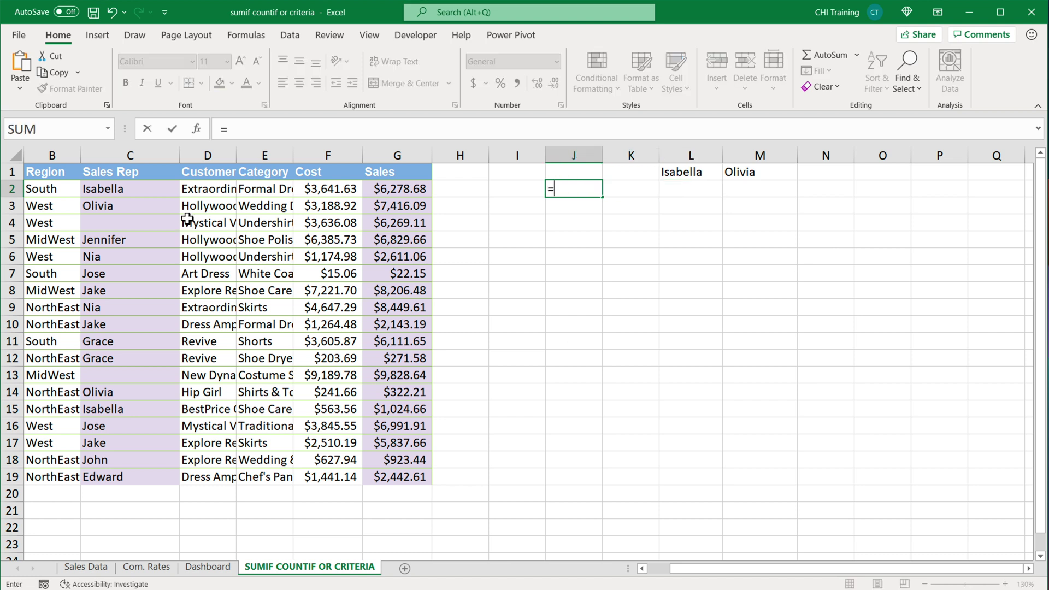
left_click_drag(141, 190, 139, 478)
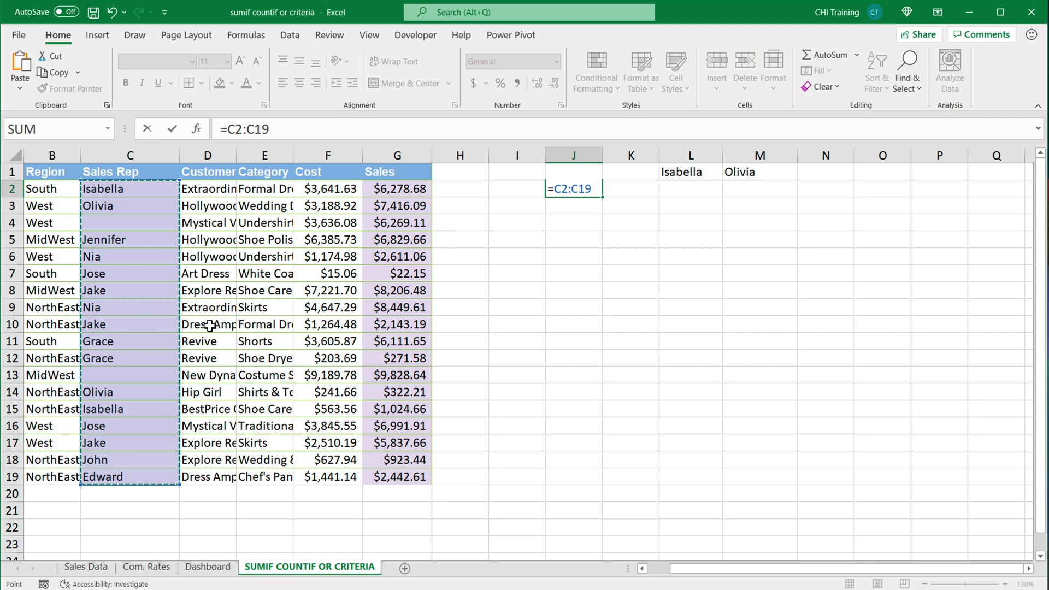
type("=")
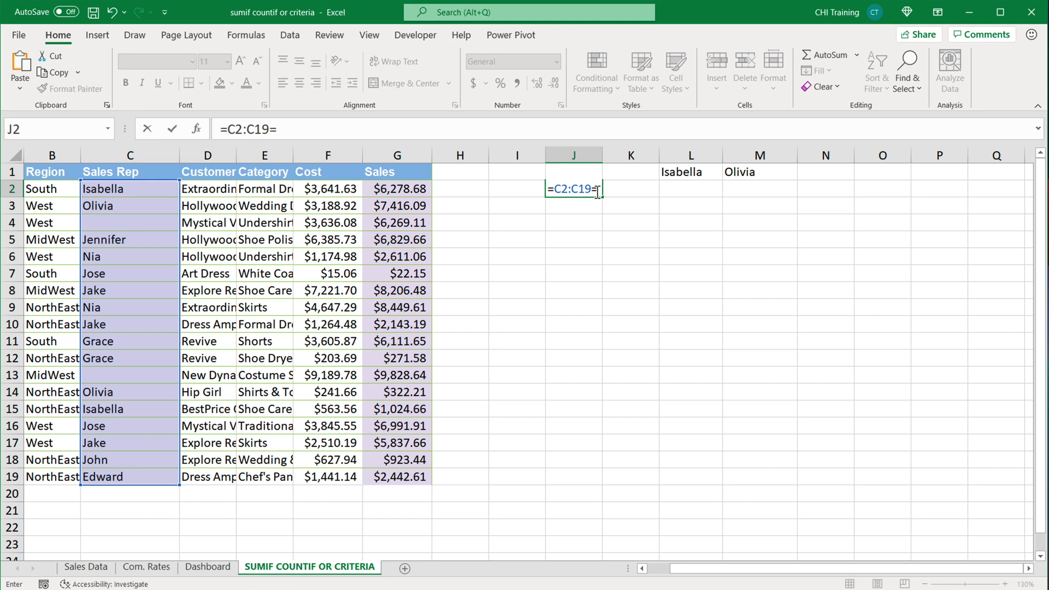
left_click_drag(683, 174, 770, 174)
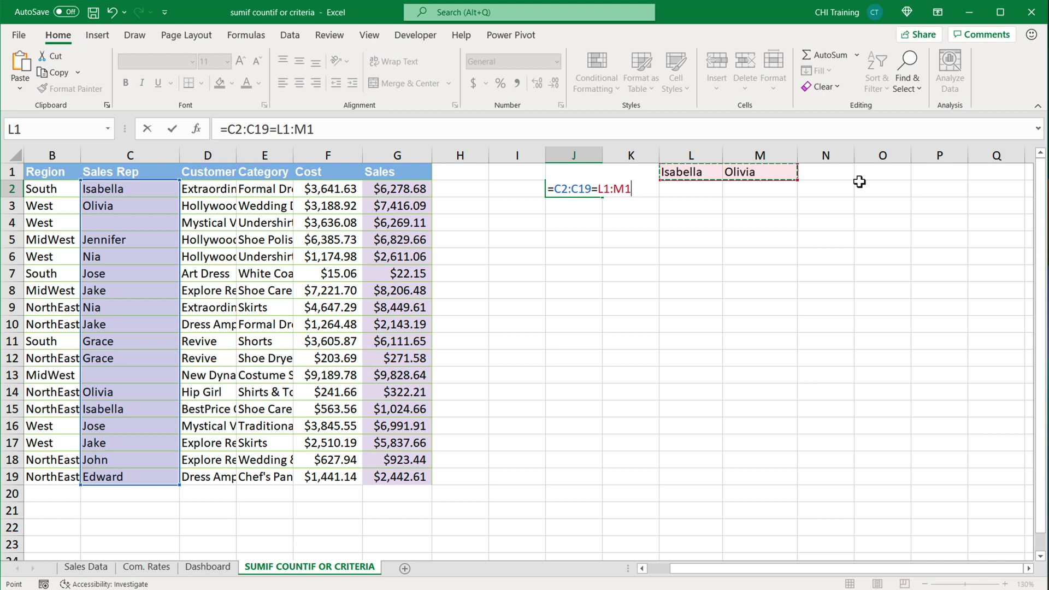
key("Return")
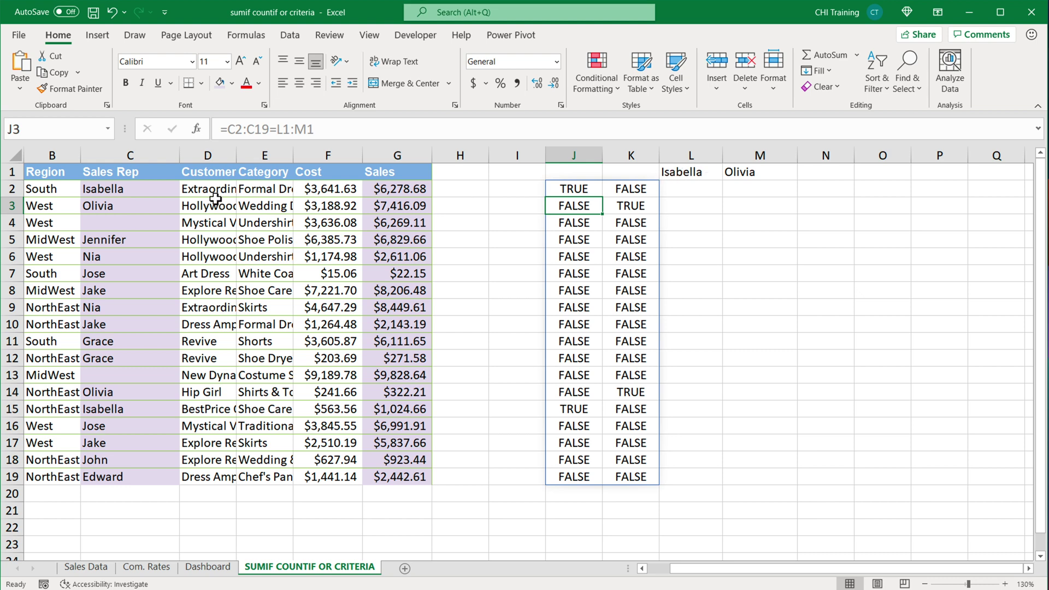
left_click(125, 196)
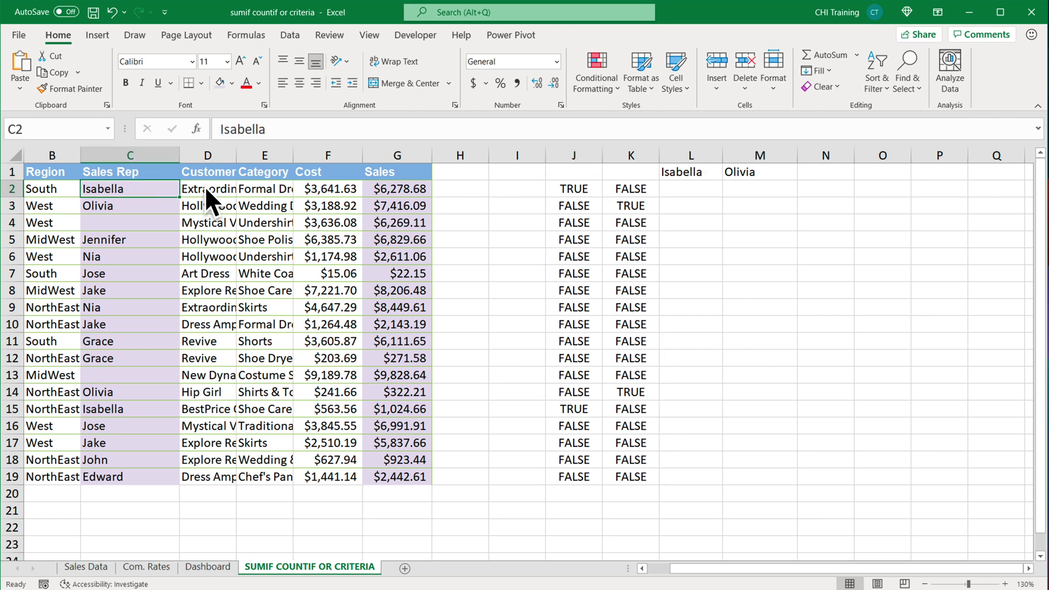
left_click(571, 190)
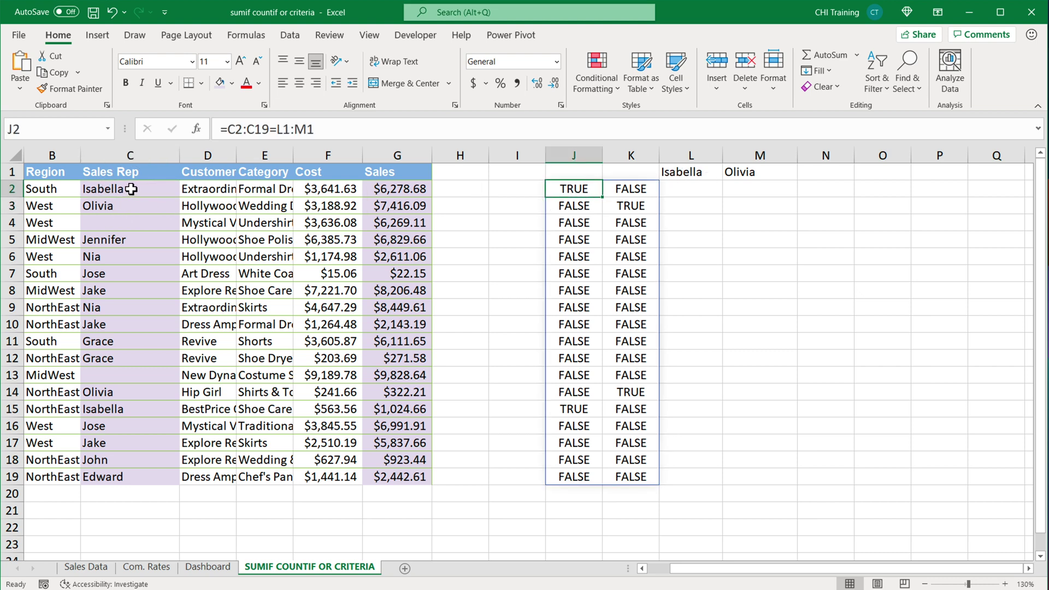
left_click_drag(129, 191, 113, 392)
left_click(117, 410)
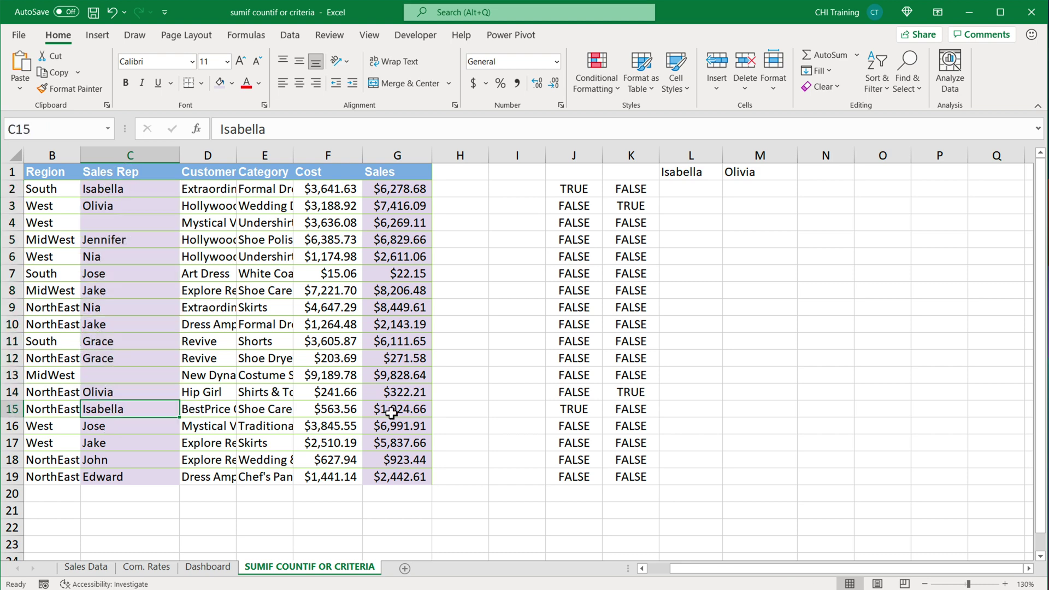
left_click(561, 411)
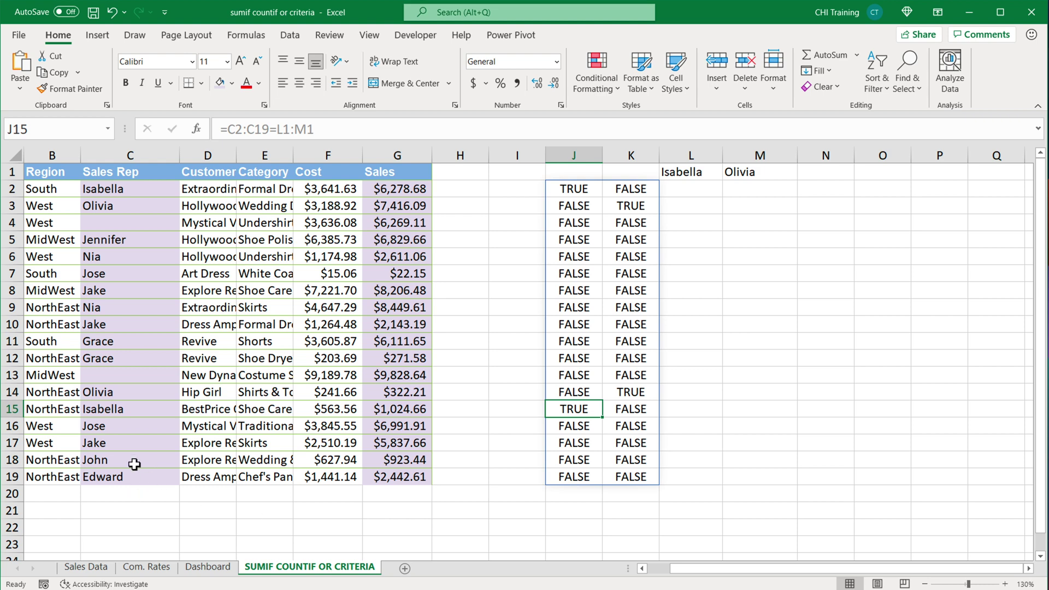
left_click_drag(555, 194, 575, 476)
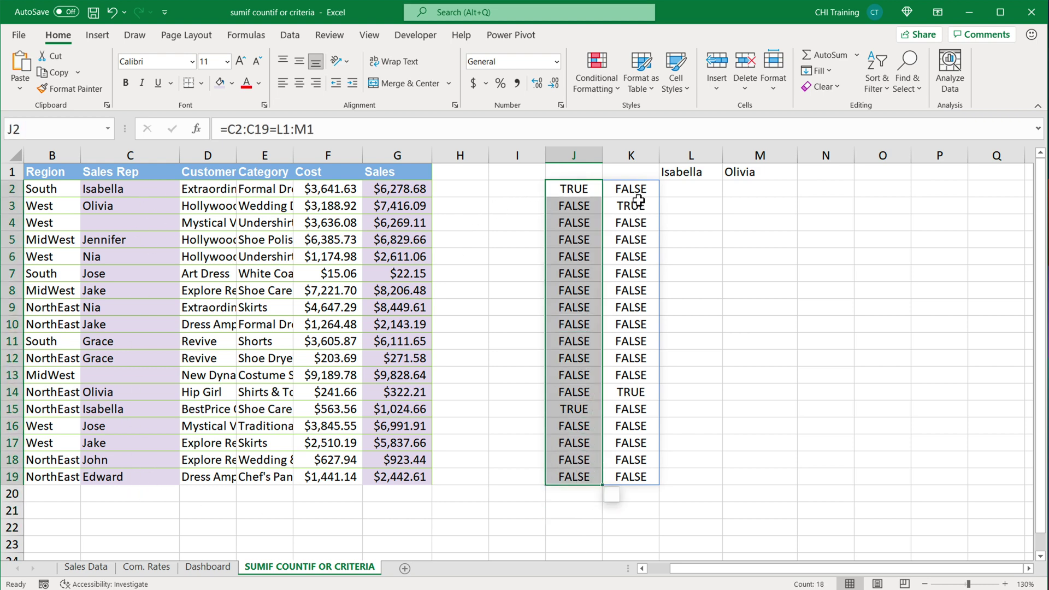
left_click_drag(633, 193, 641, 476)
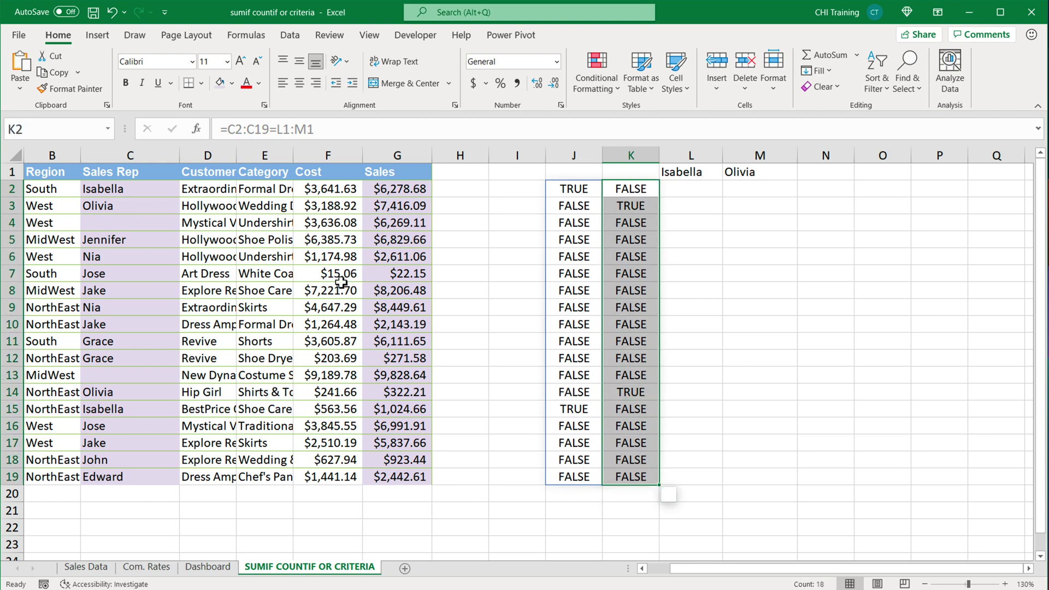
left_click(132, 208)
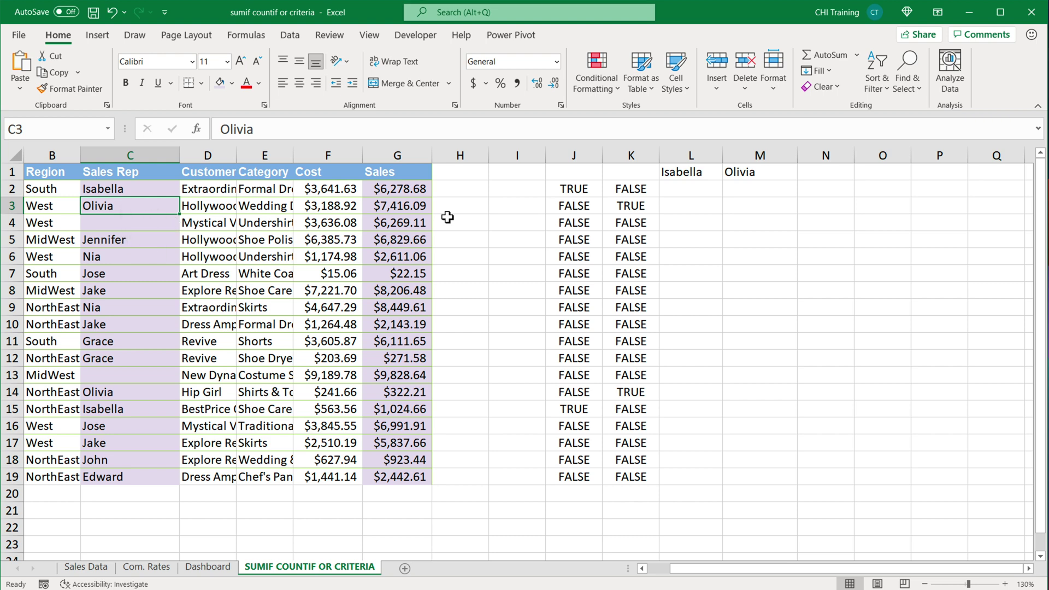
left_click(646, 208)
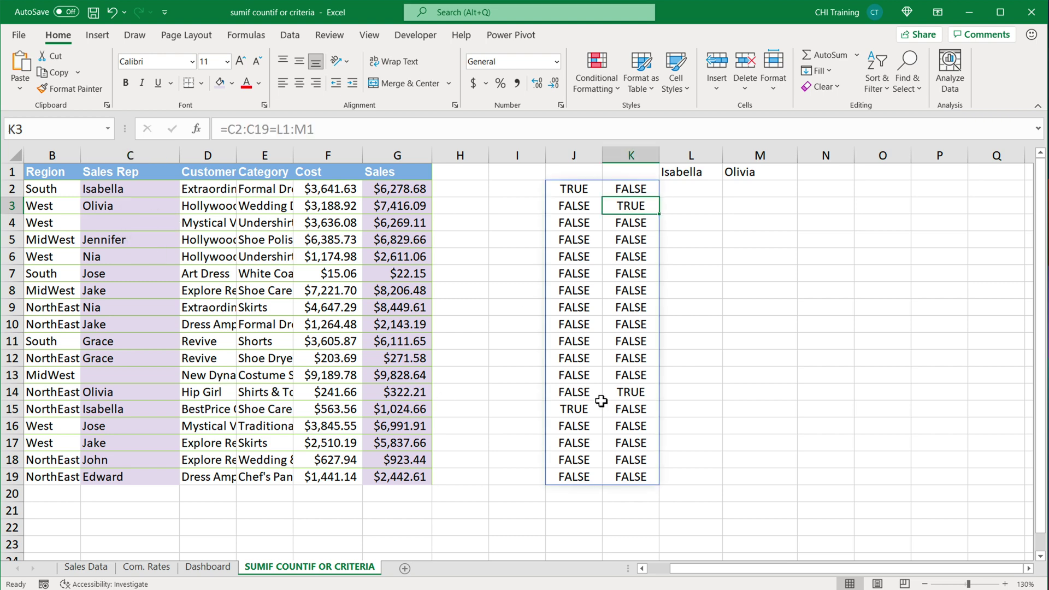
left_click(637, 396)
left_click(109, 399)
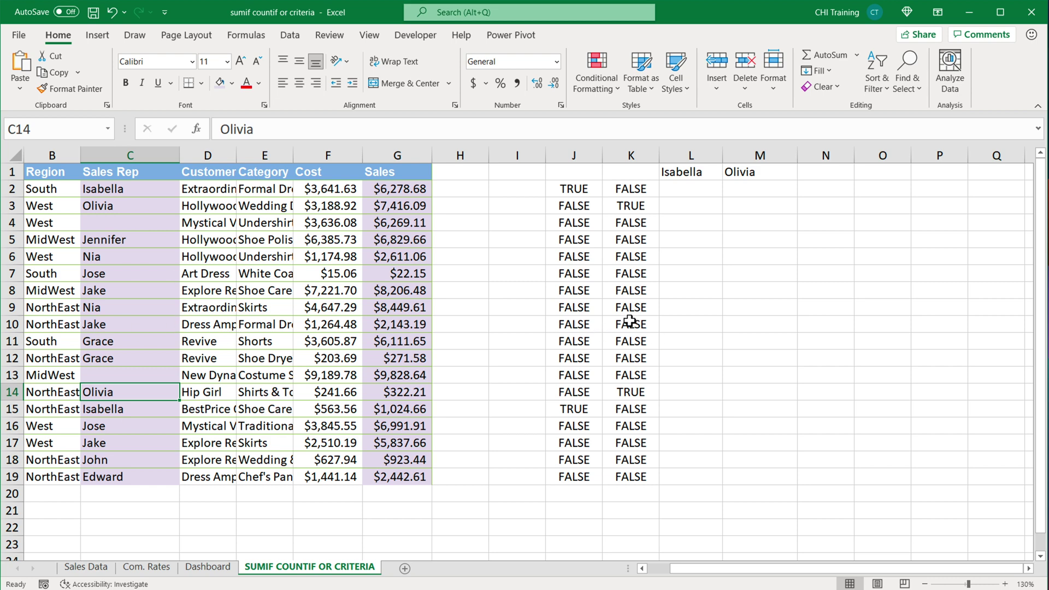
left_click(811, 174)
type("Jake")
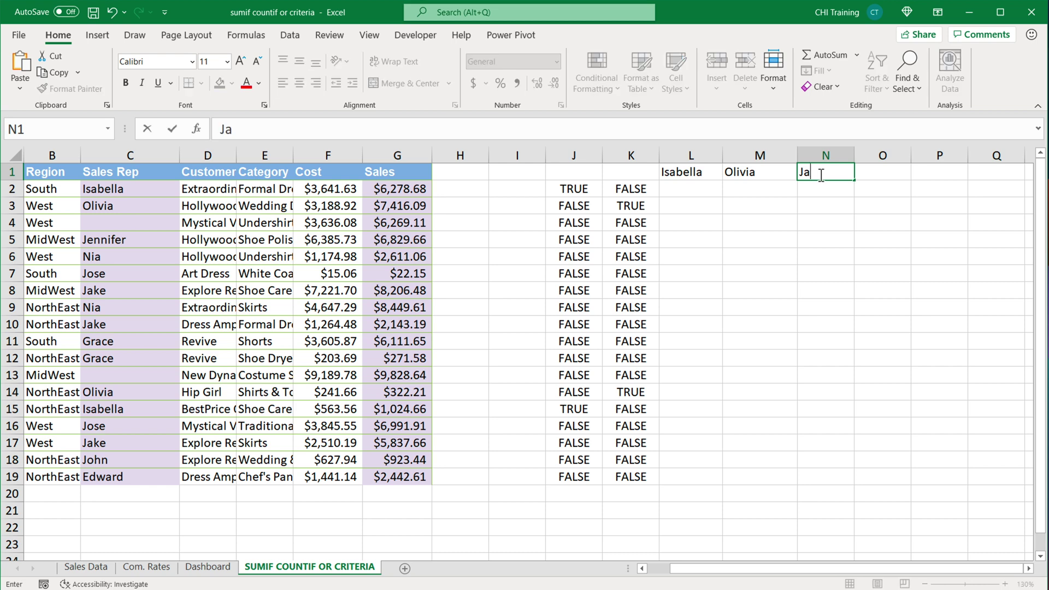
key("Return")
double_click(568, 194)
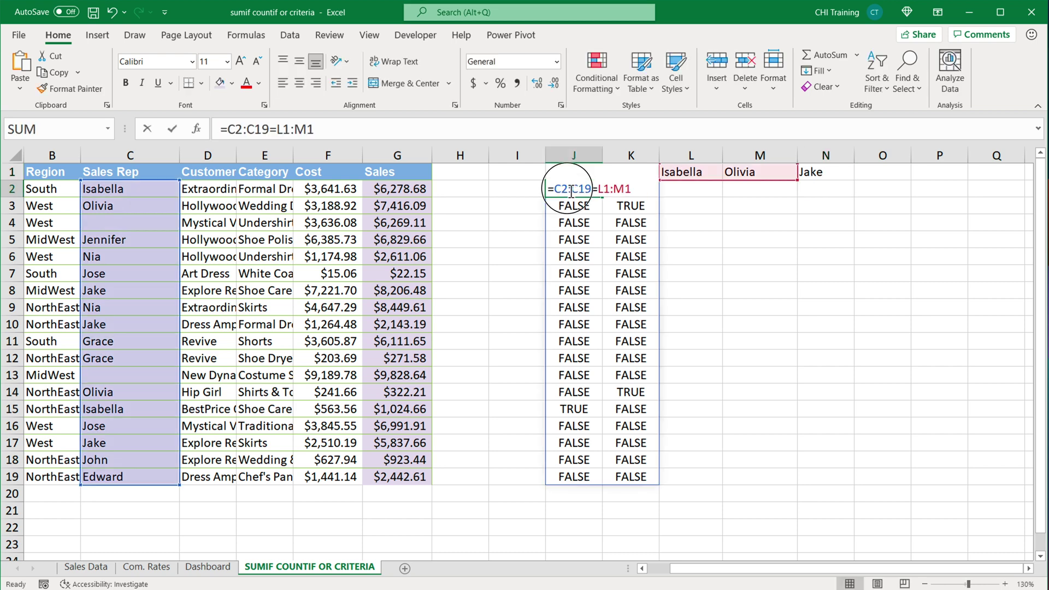
left_click_drag(628, 192, 598, 191)
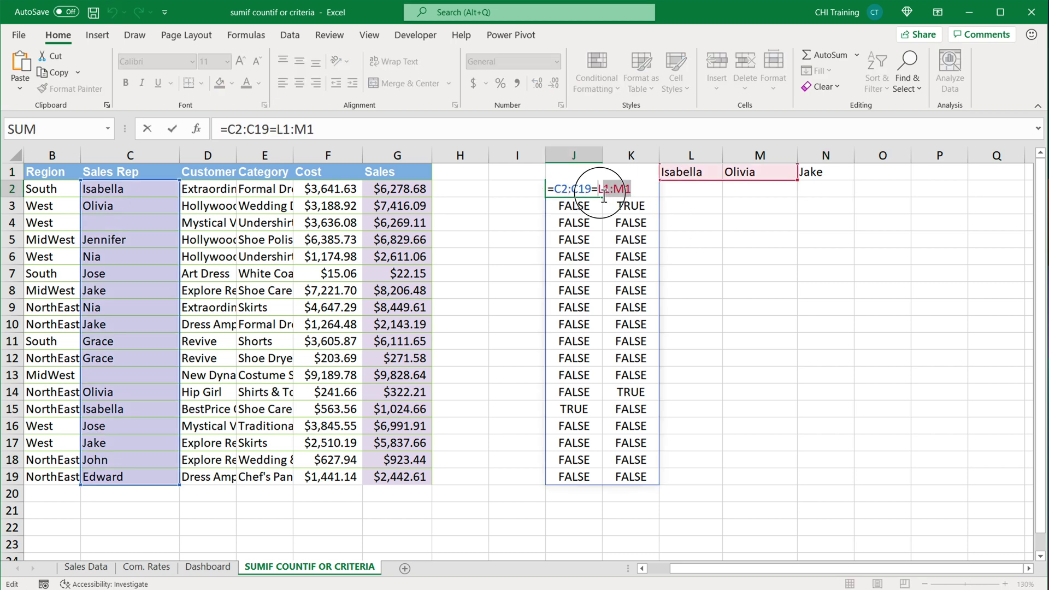
key("BackSpace")
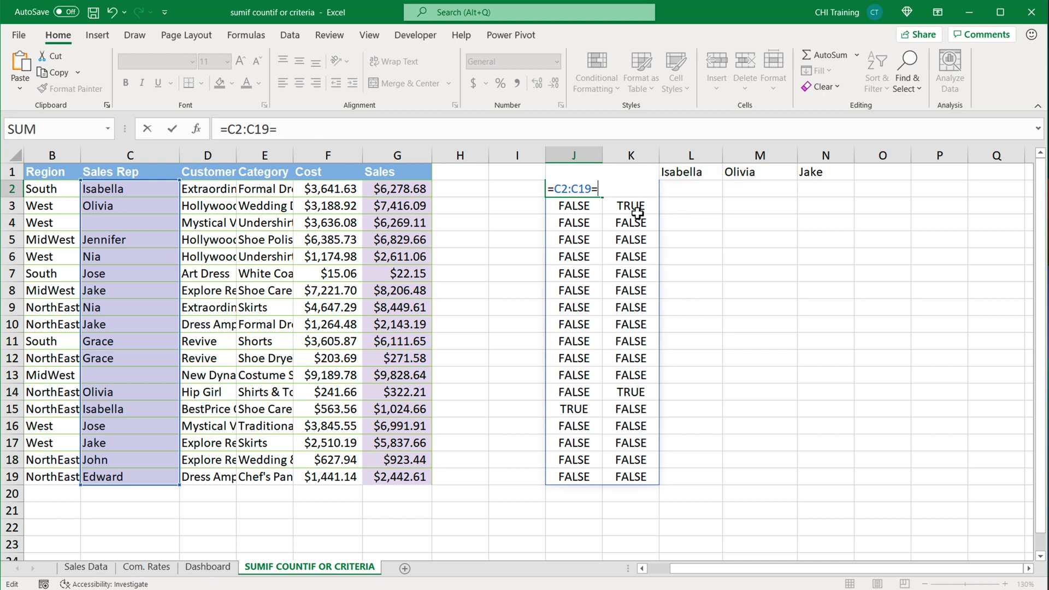
left_click_drag(681, 171, 844, 170)
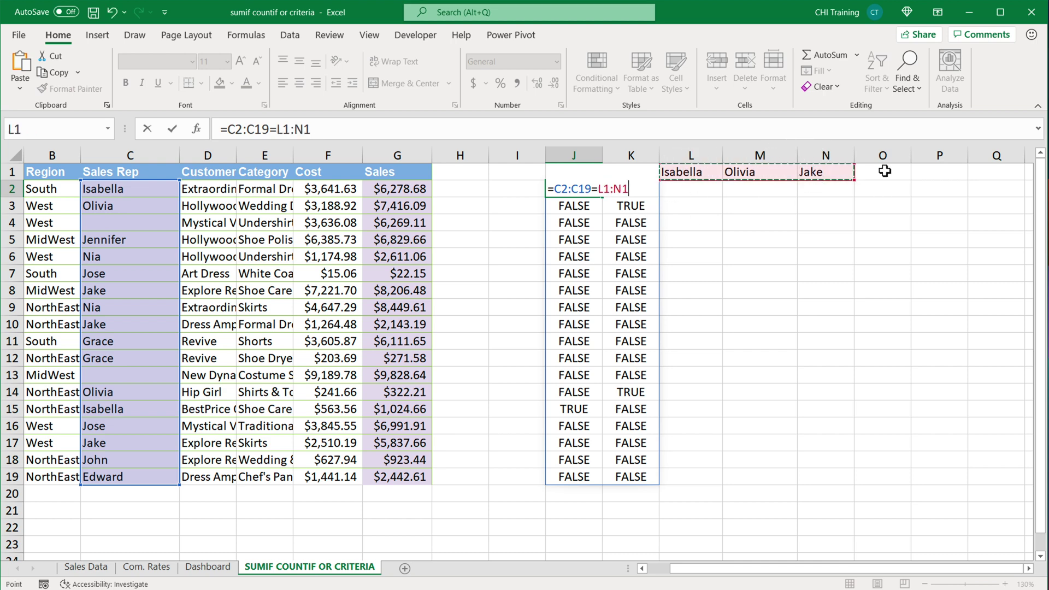
key("Return")
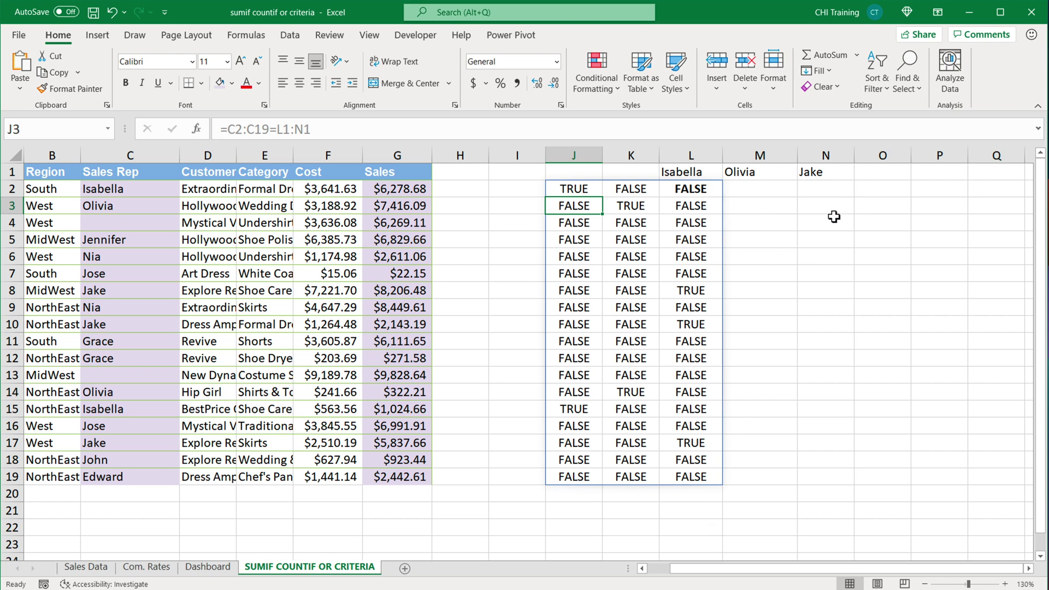
left_click(151, 290)
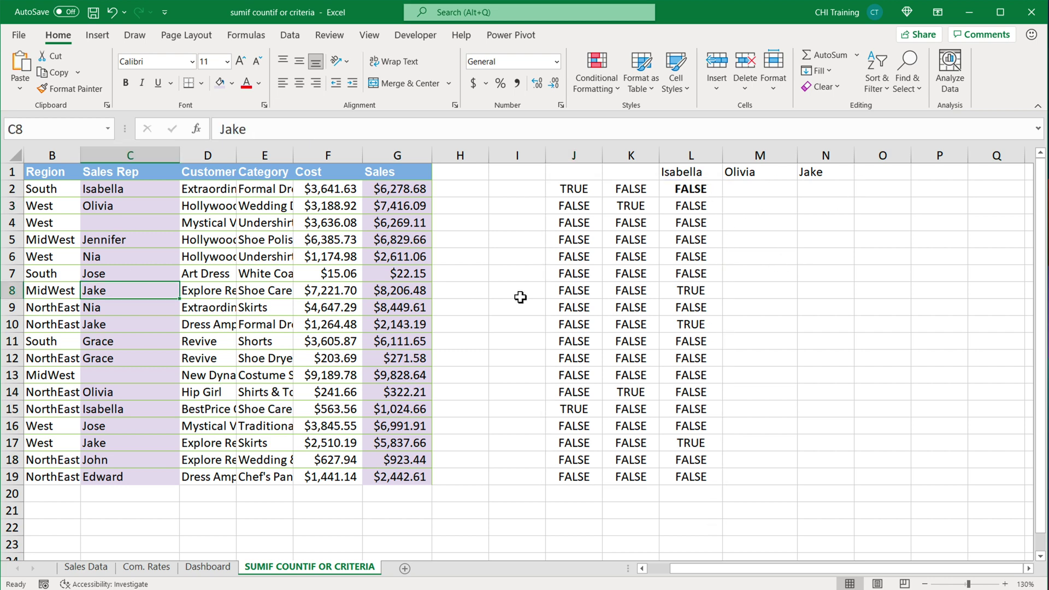
left_click(681, 278)
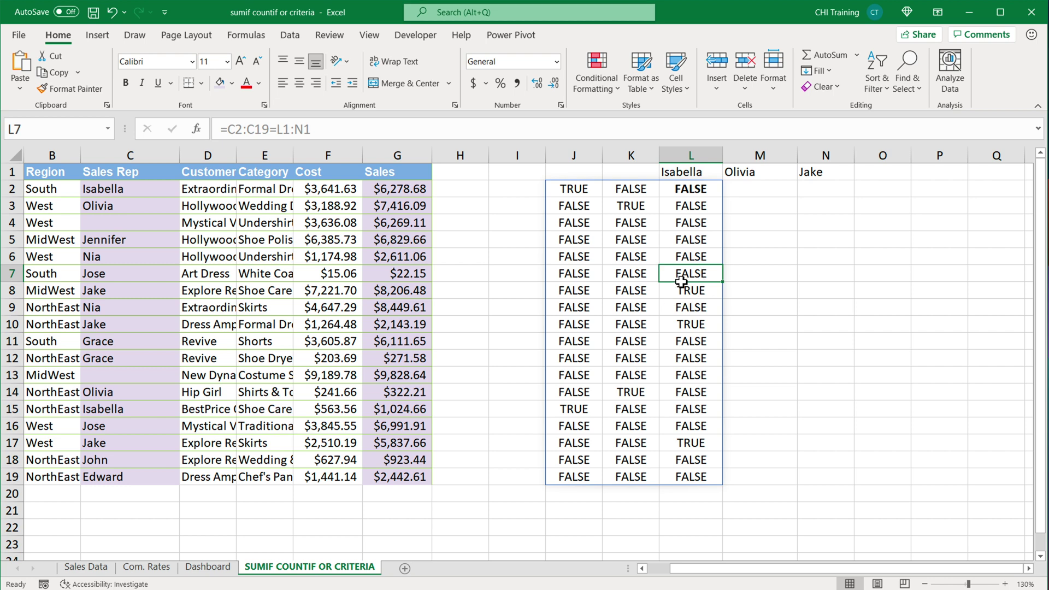
key("ctrl+z")
key("ctrl+z")
key("ctrl+z")
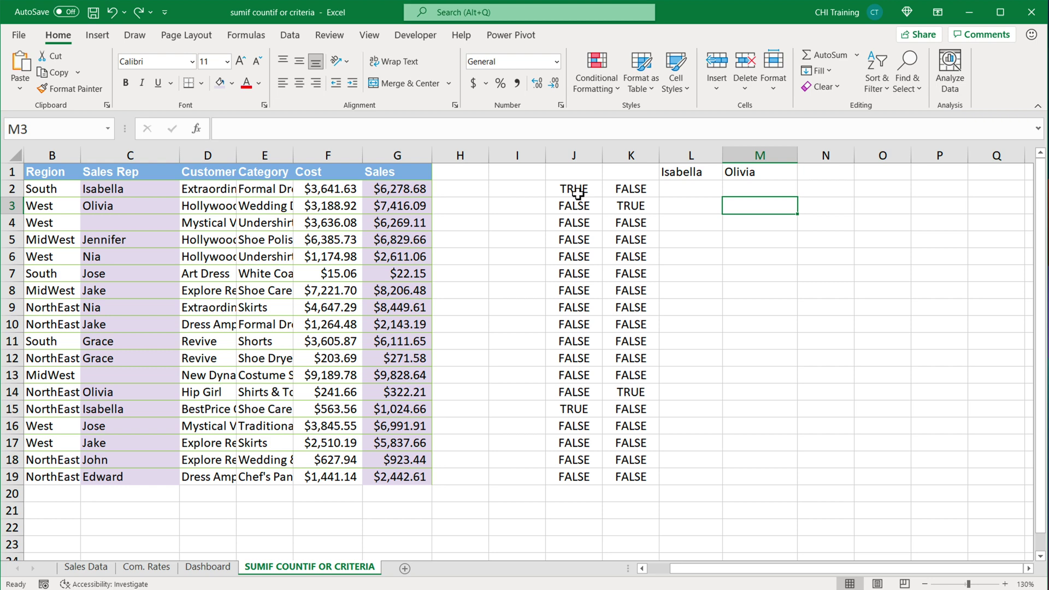
Step: Wrap J2's comparison in N() and check the resulting 1s in J2, K3, K14 and J15
double_click(578, 192)
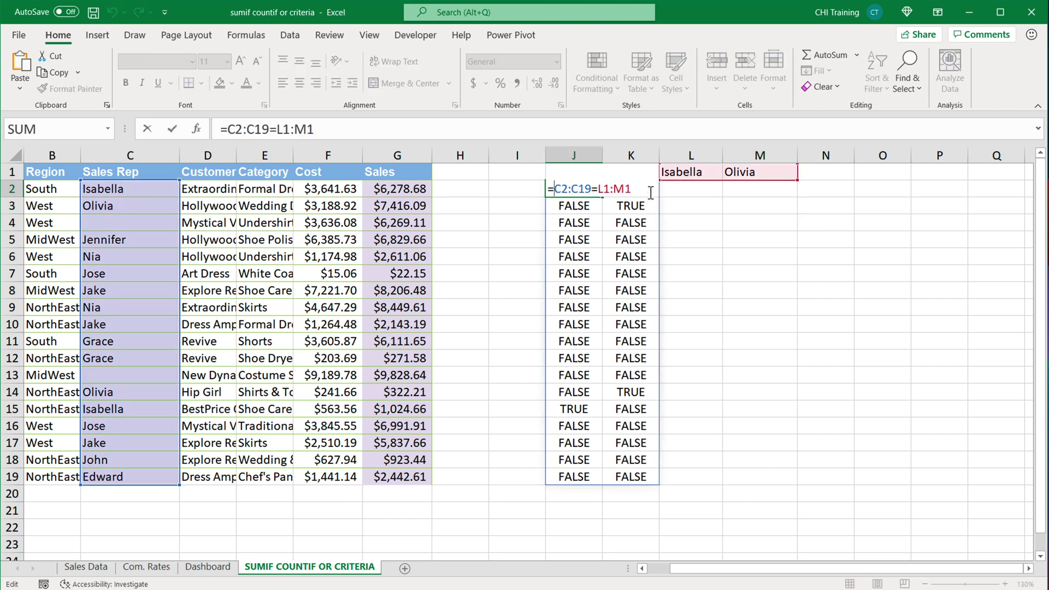
type("N(")
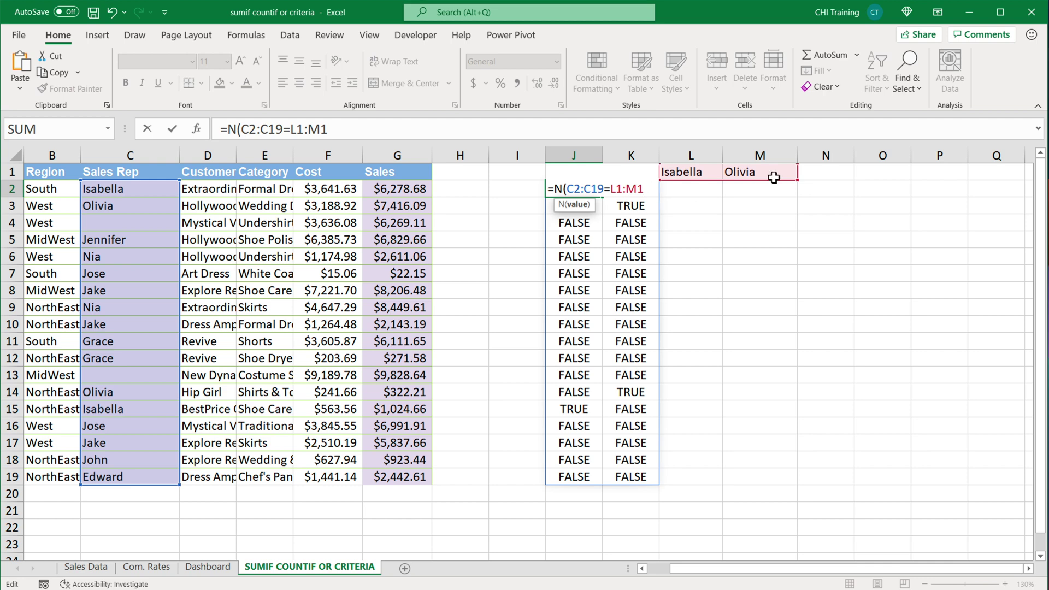
type(")")
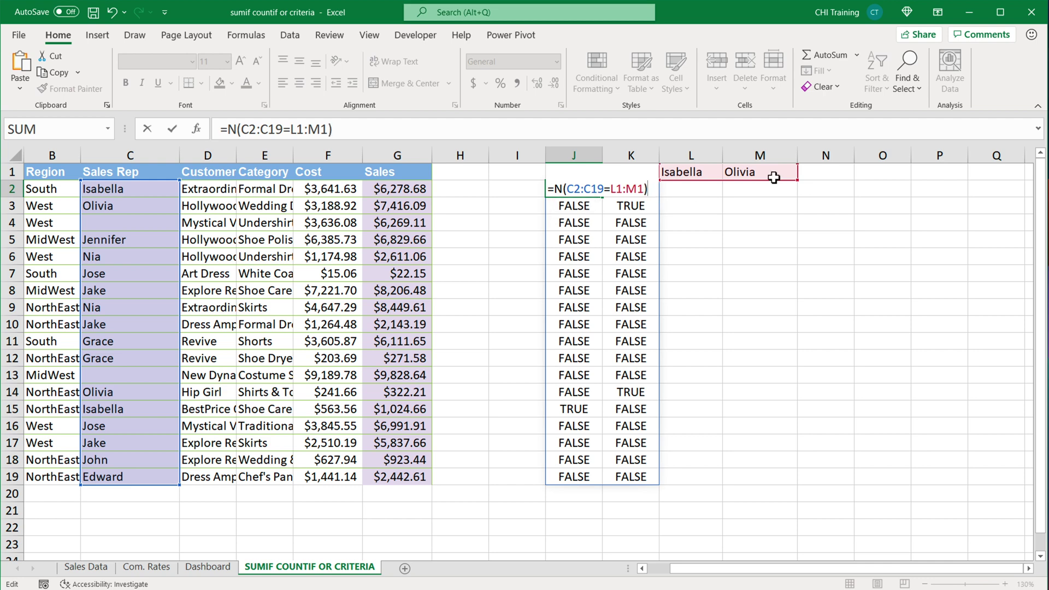
key("Return")
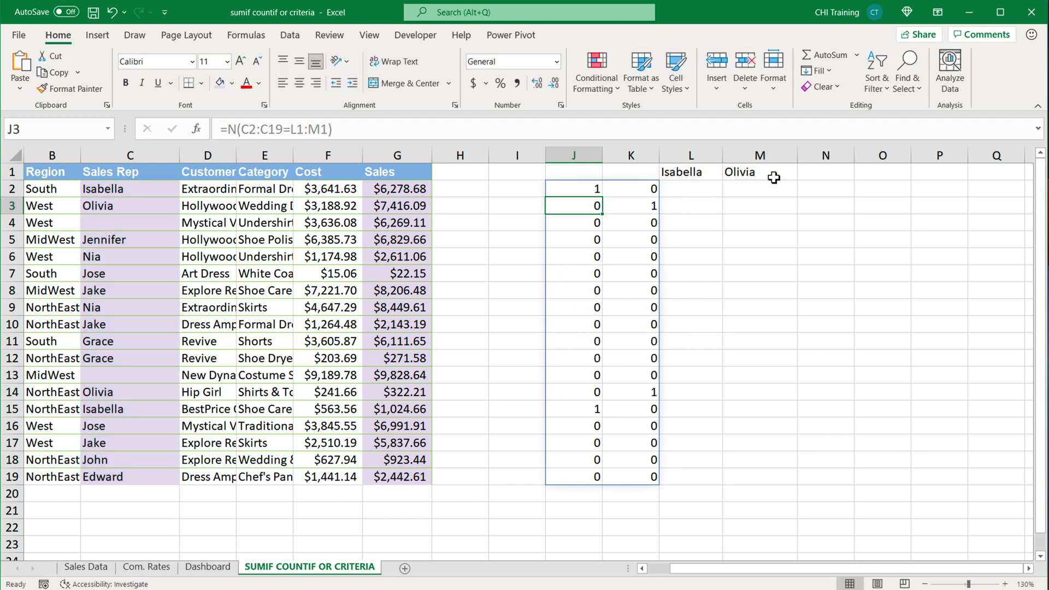
left_click(574, 189)
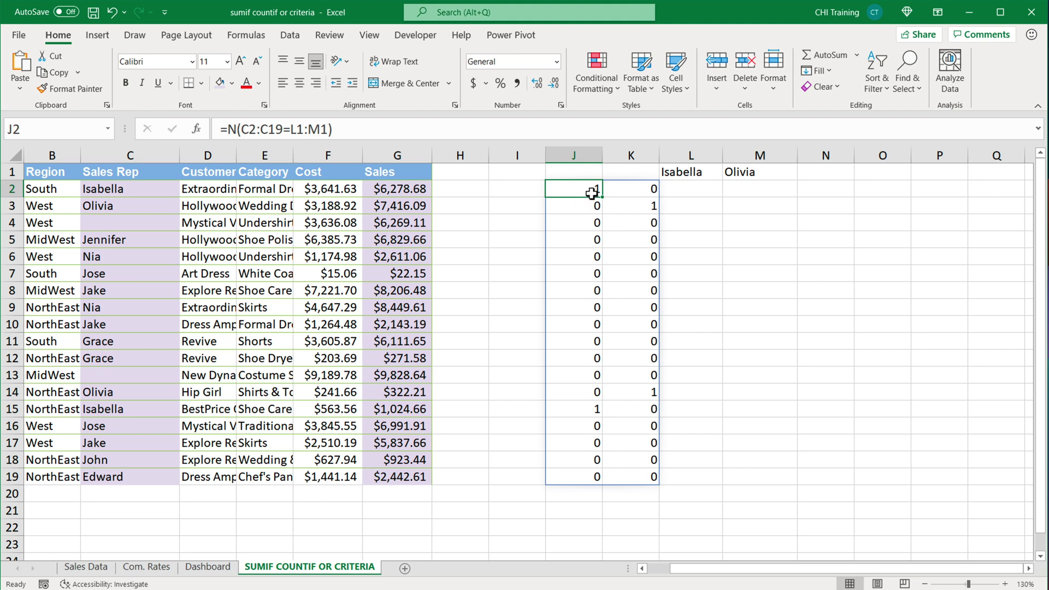
left_click(643, 204)
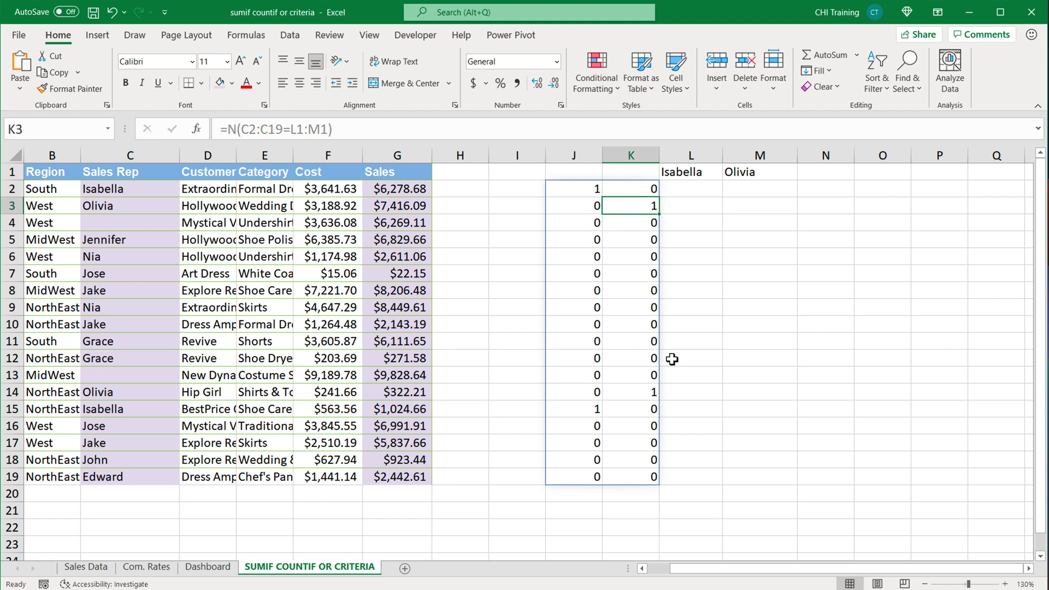
left_click(631, 392)
left_click(592, 408)
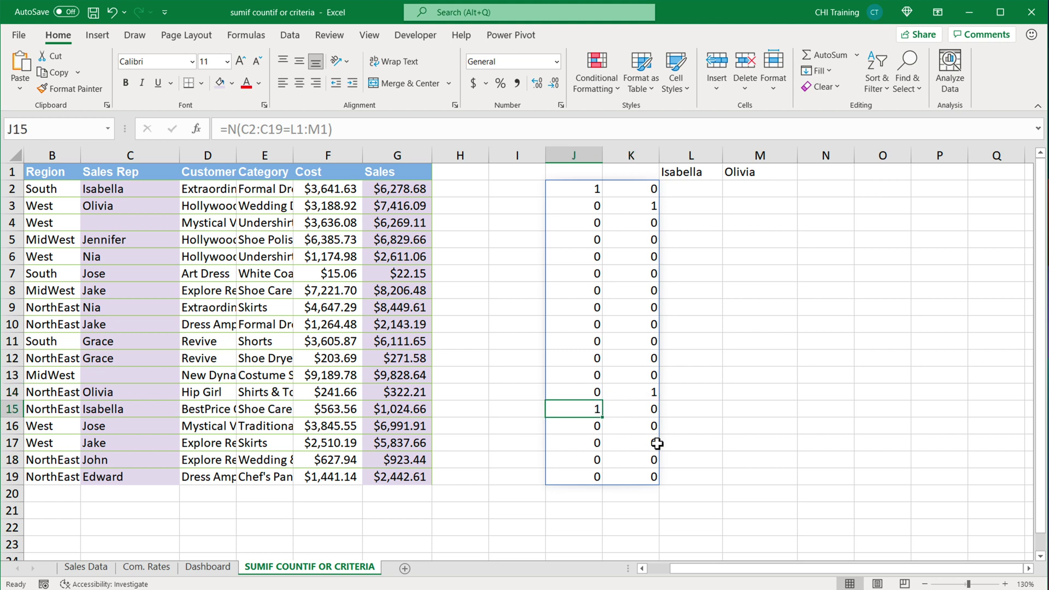
Step: Wrap J2's formula as =SUM(N(C2:C19=L1:M1)) to count the matches
double_click(584, 193)
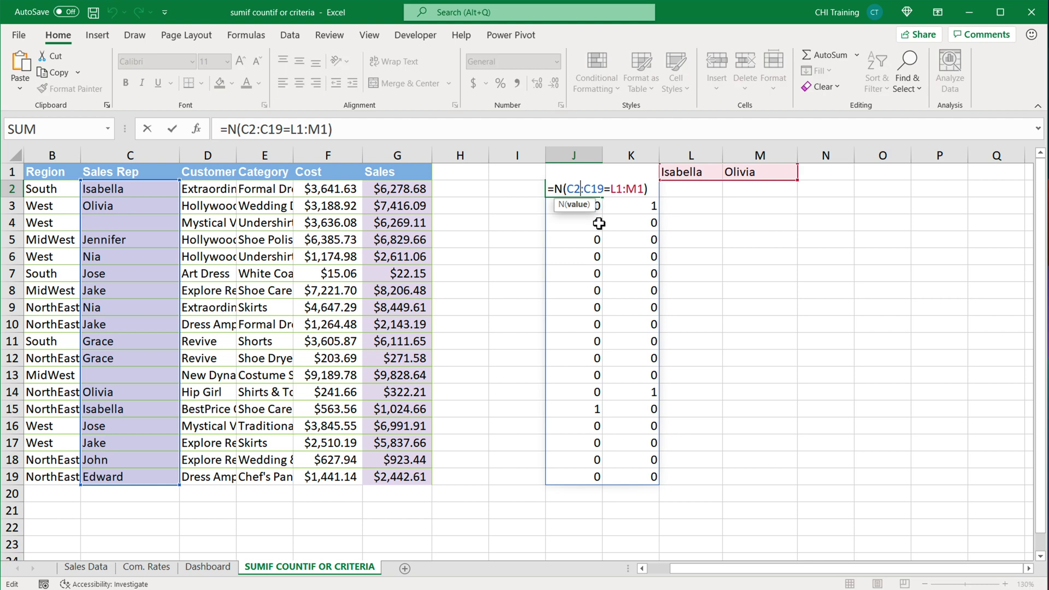
left_click(556, 189)
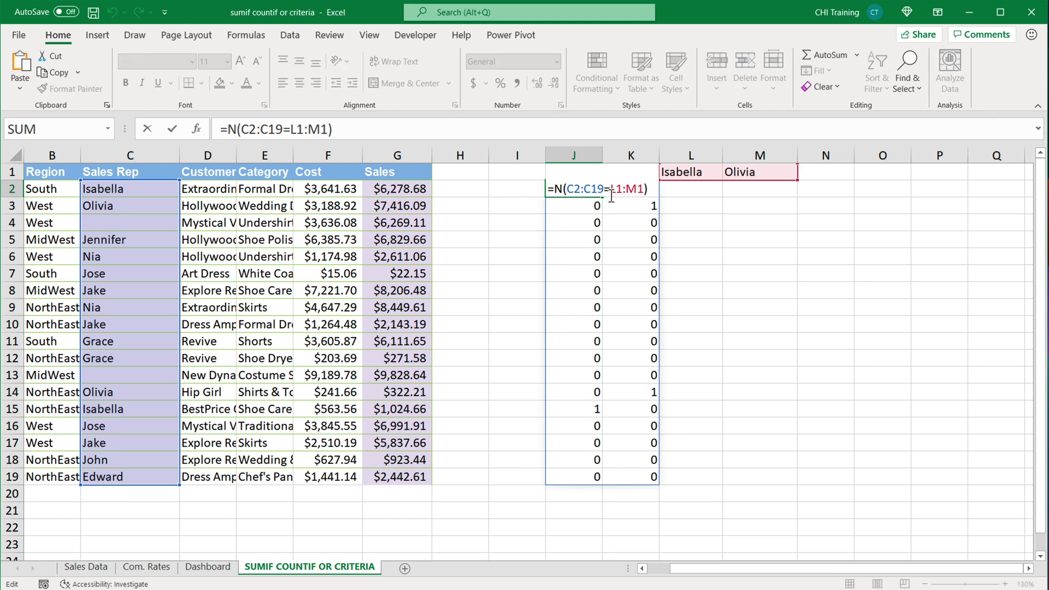
type("SUM(")
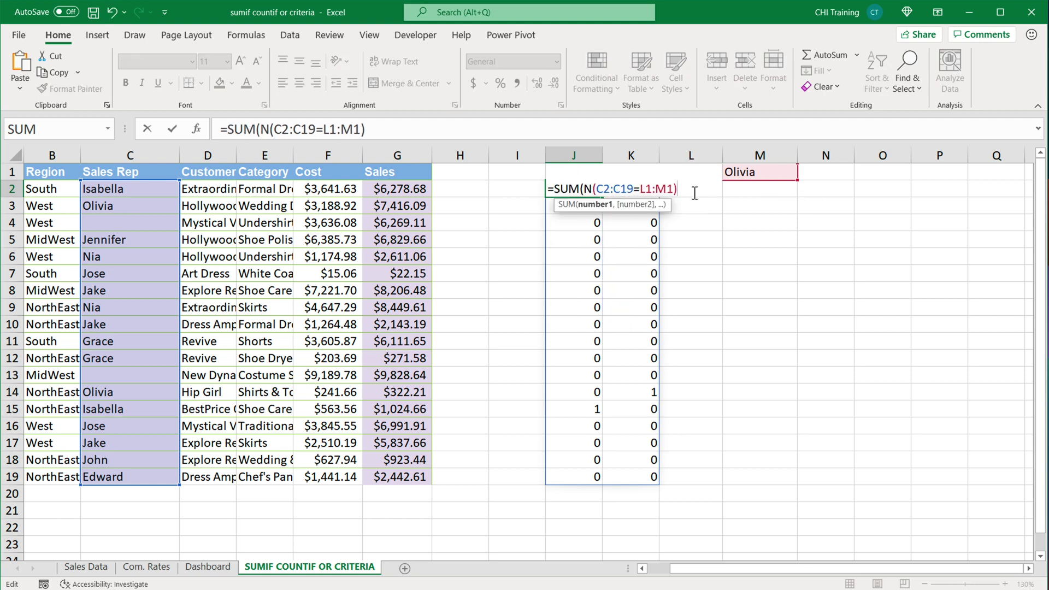
type(")")
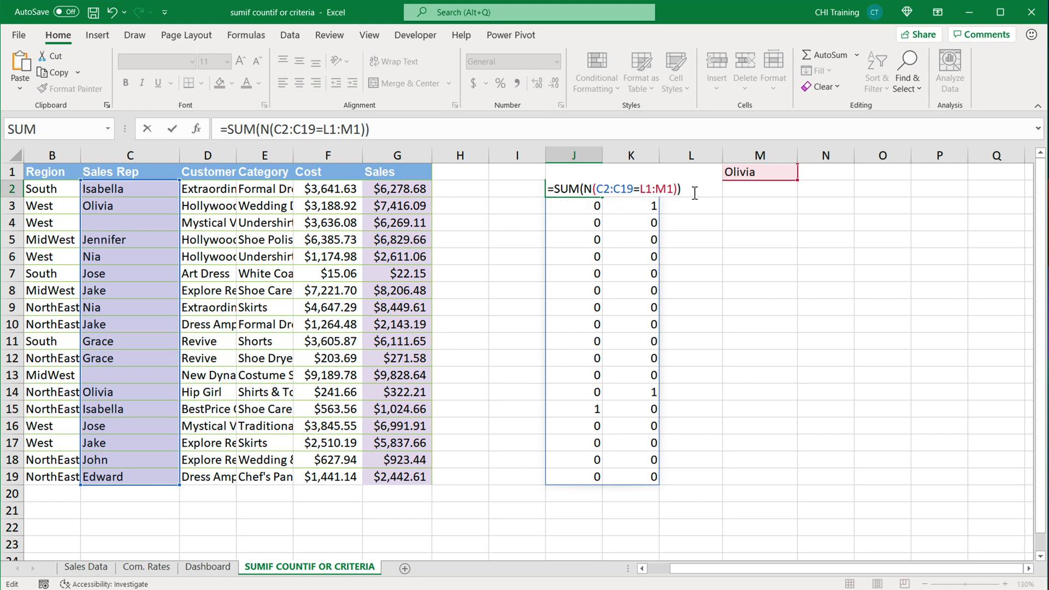
key("Return")
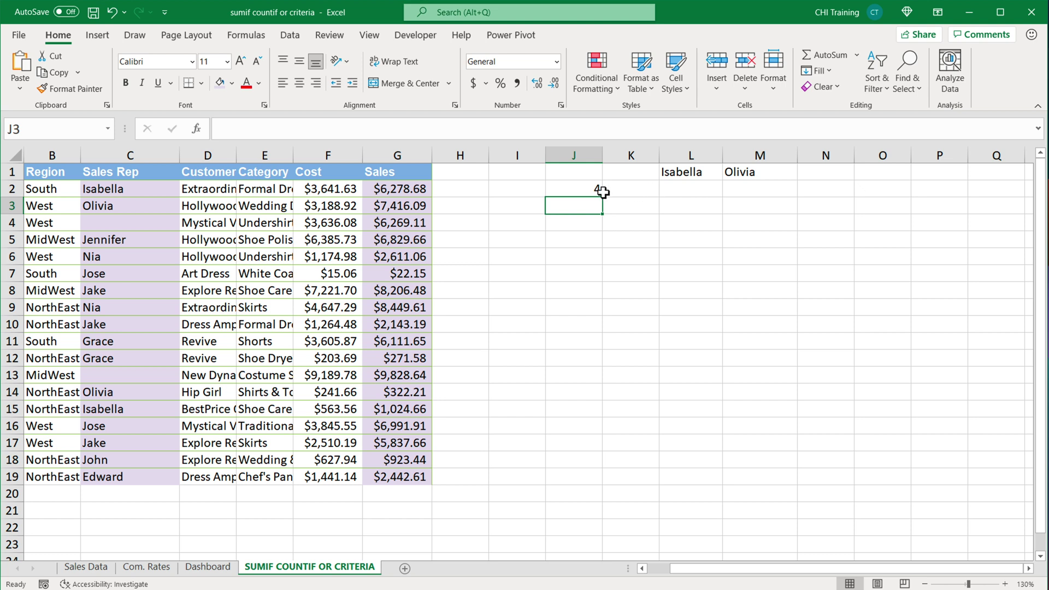
left_click(560, 191)
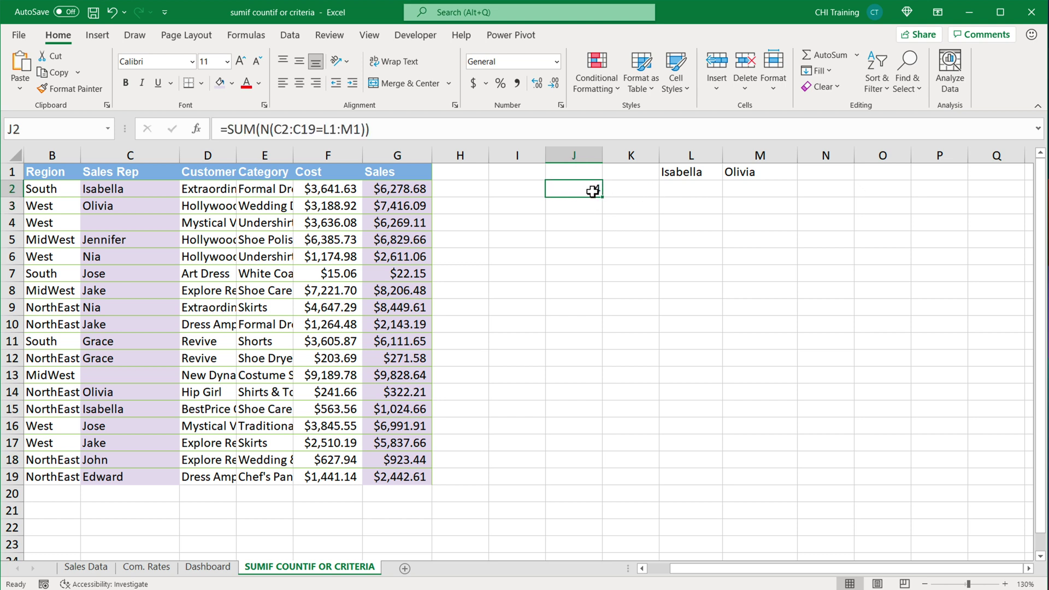
Step: Verify the matching reps in rows 2, 3, 14 and 15 against J2's count of 4
left_click(118, 191)
left_click(120, 206)
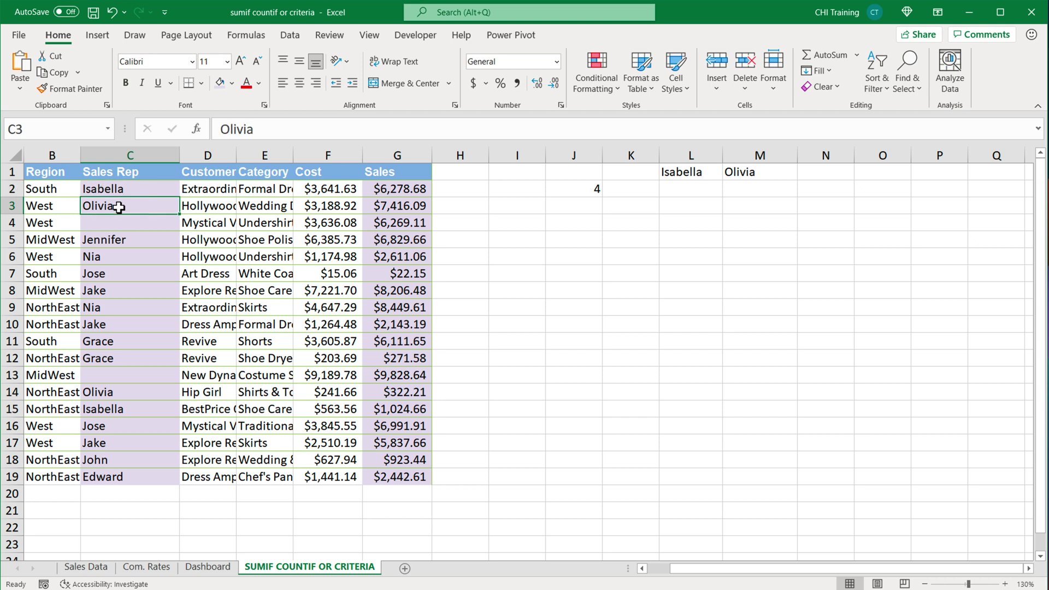
left_click(124, 413)
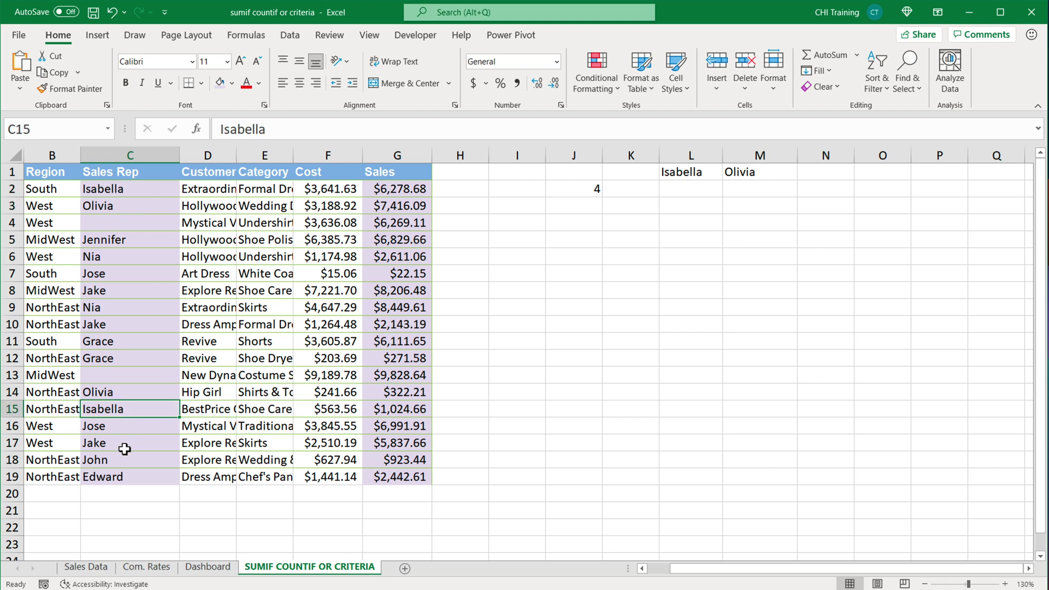
left_click(103, 395)
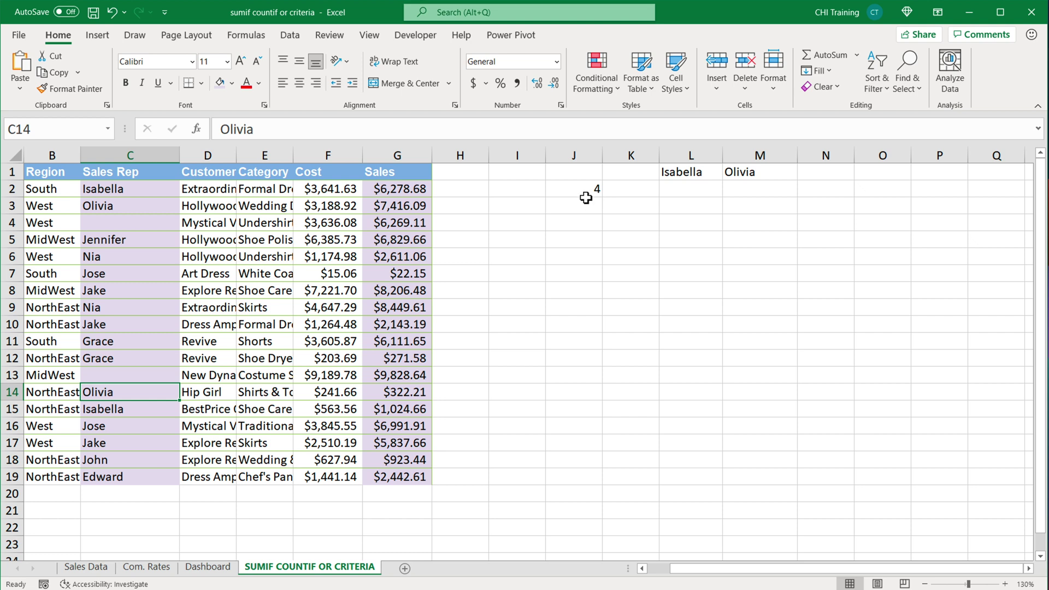
left_click(586, 195)
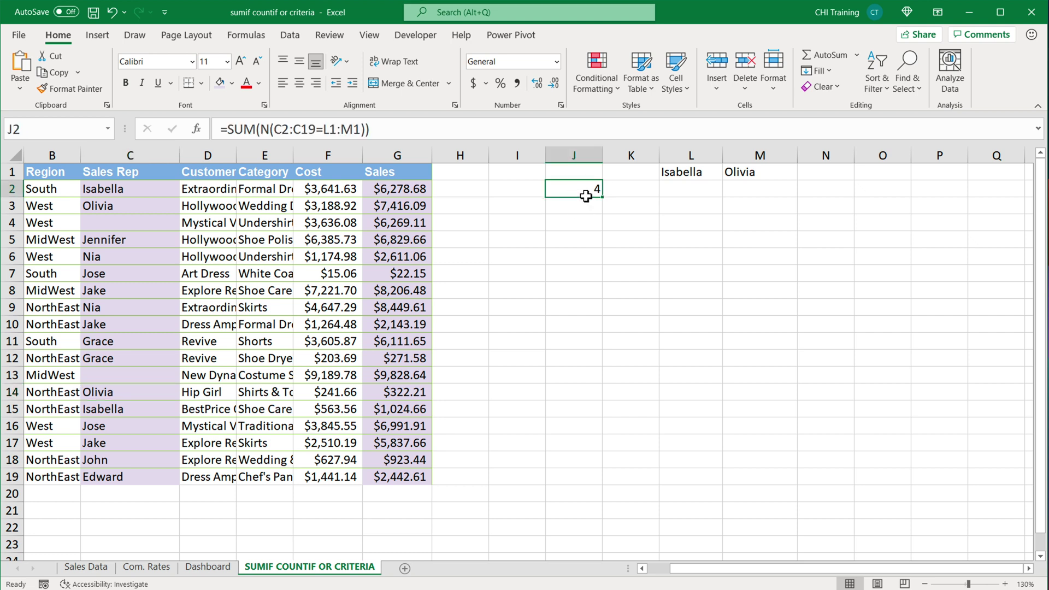
double_click(586, 195)
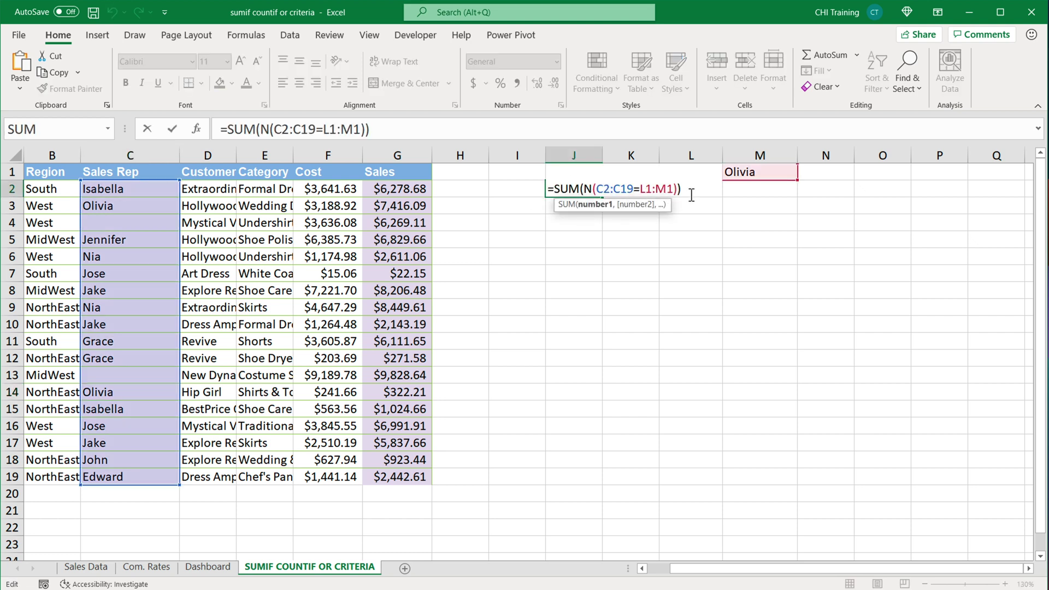
key("ctrl+Return")
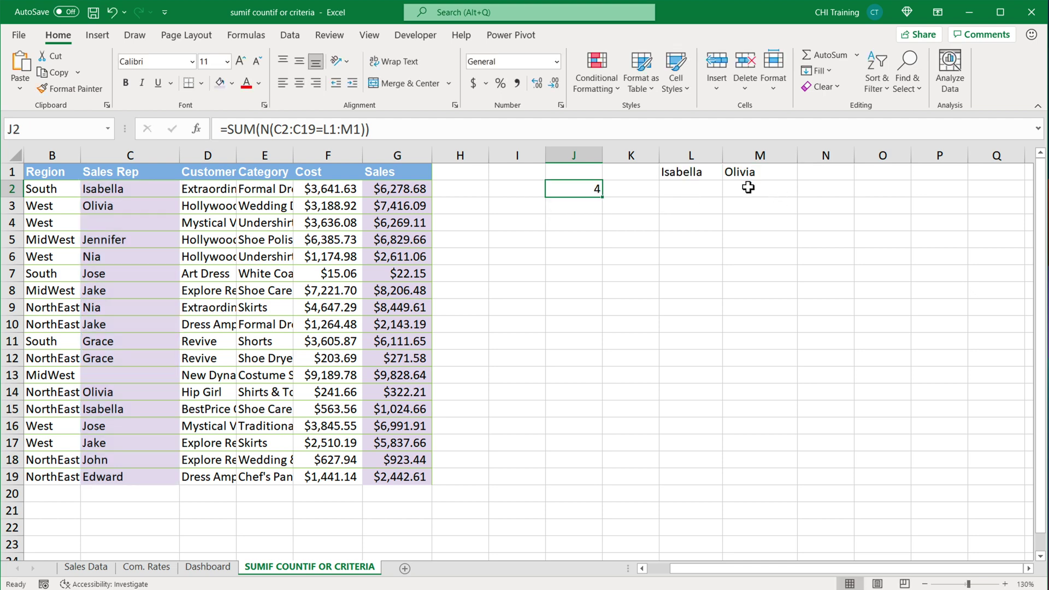
left_click_drag(680, 172, 803, 175)
left_click(824, 177)
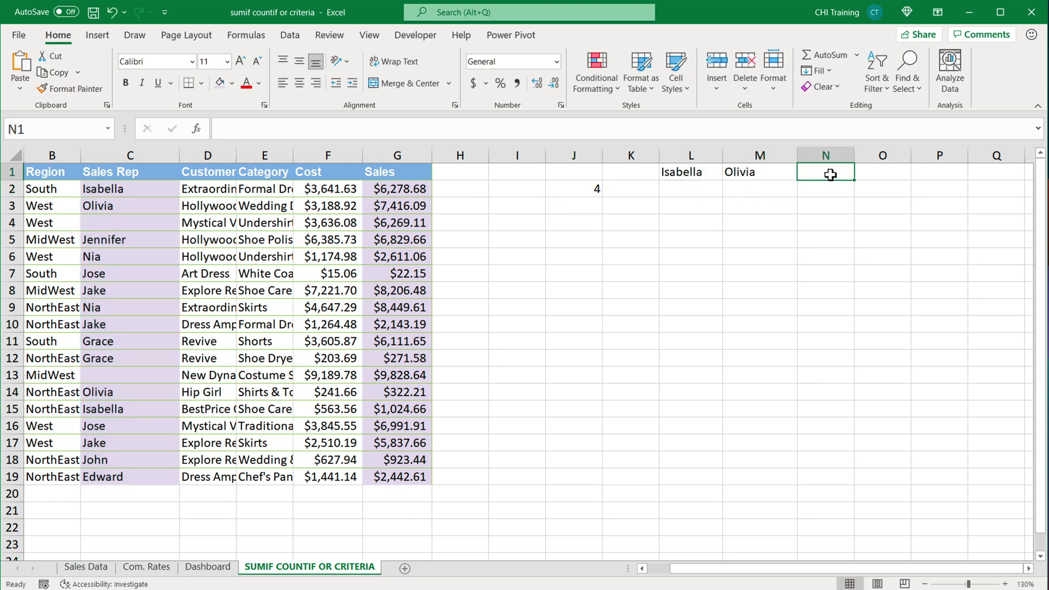
type("Jake")
key("Return")
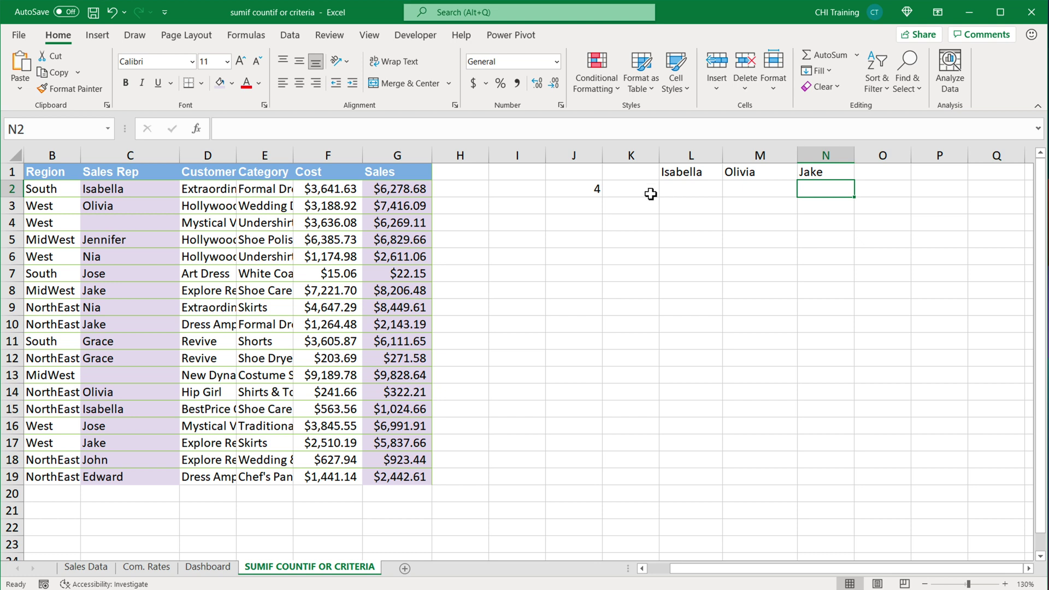
double_click(600, 192)
left_click_drag(674, 190, 640, 191)
key("BackSpace")
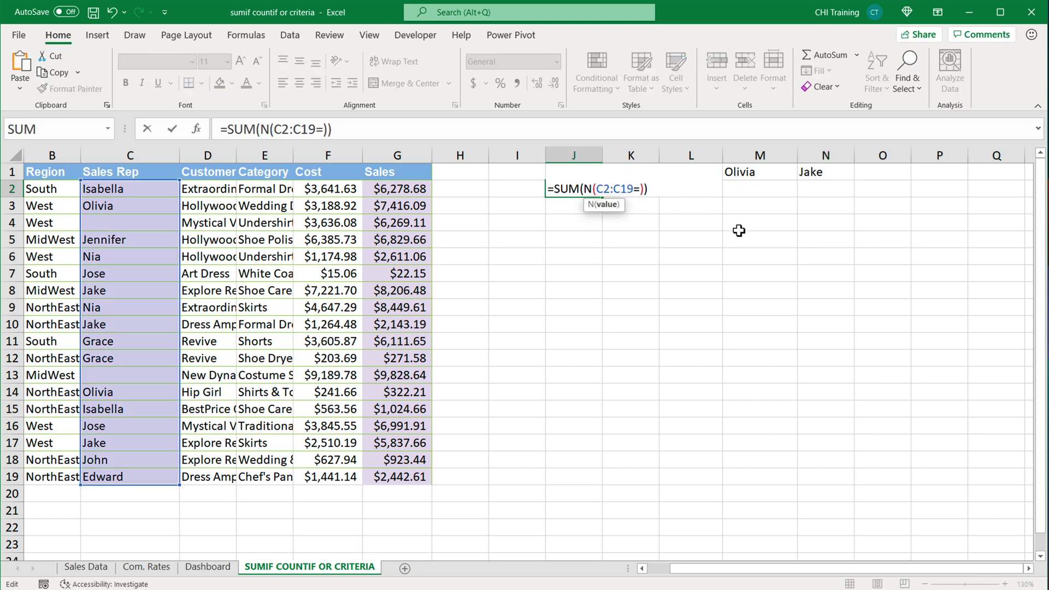
left_click_drag(832, 180, 690, 182)
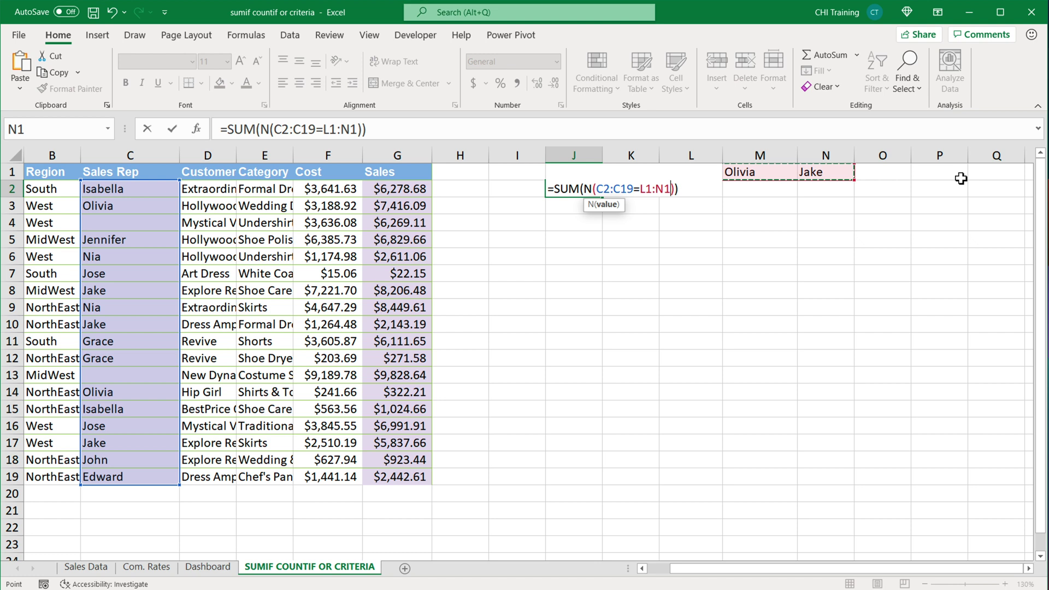
key("Return")
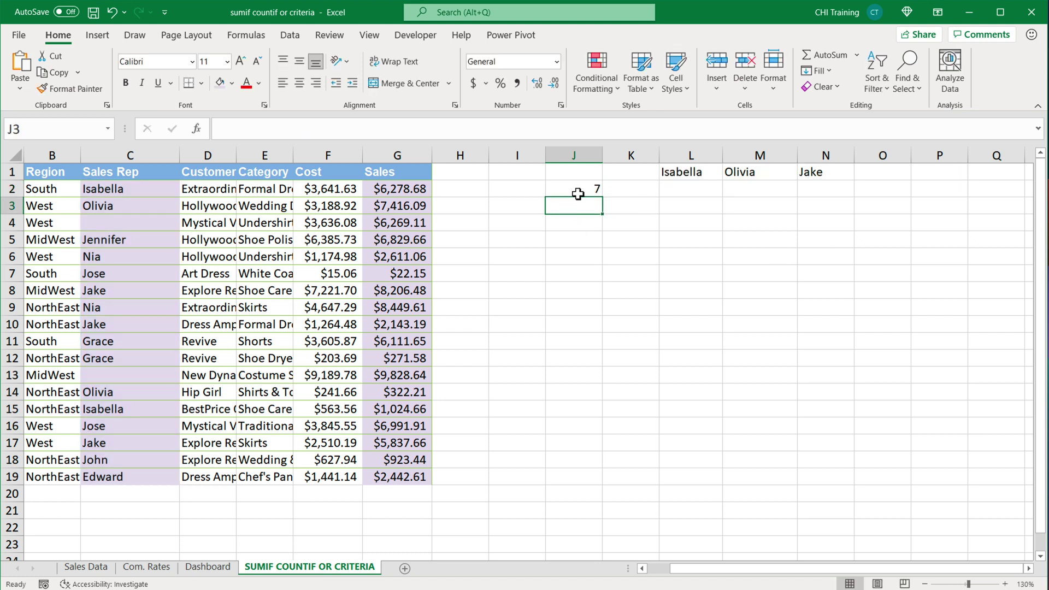
left_click(578, 193)
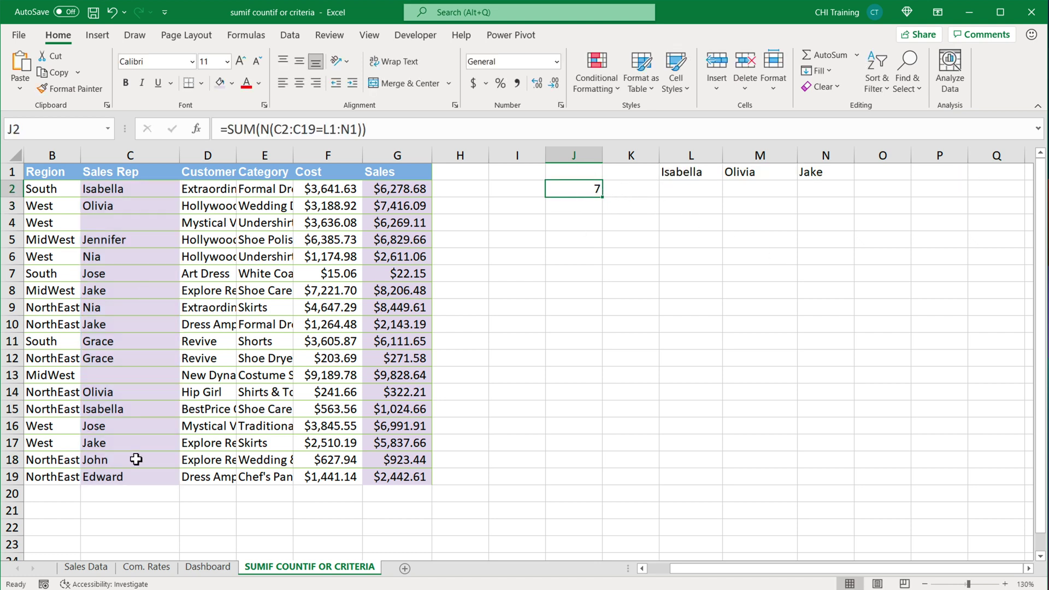
key("ctrl+z")
key("ctrl+z")
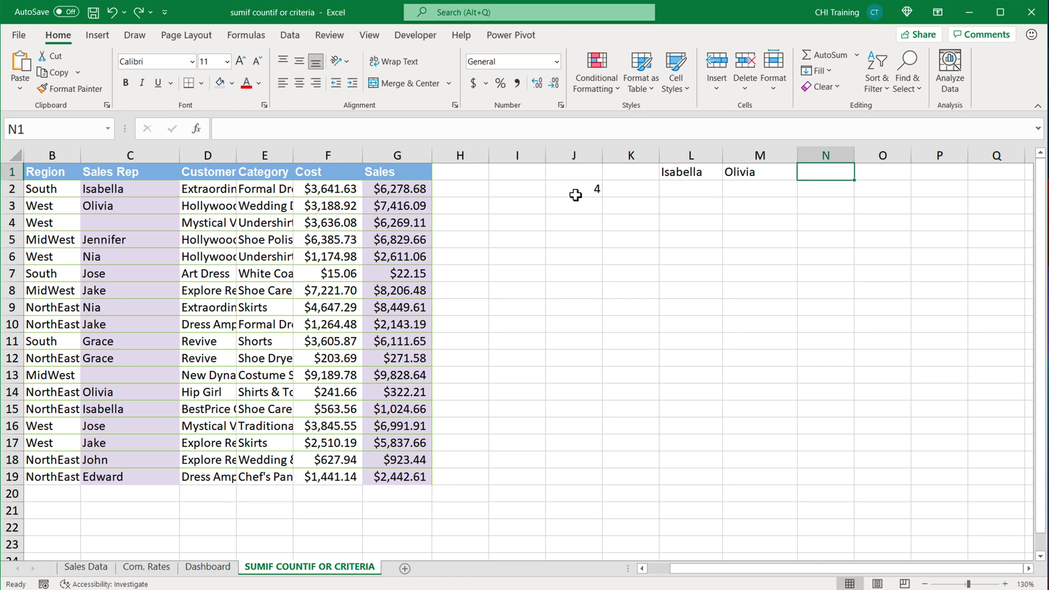
Step: Convert the L1:M1 reference in J2 to the constant {"Isabella","Olivia"} with F9
double_click(575, 195)
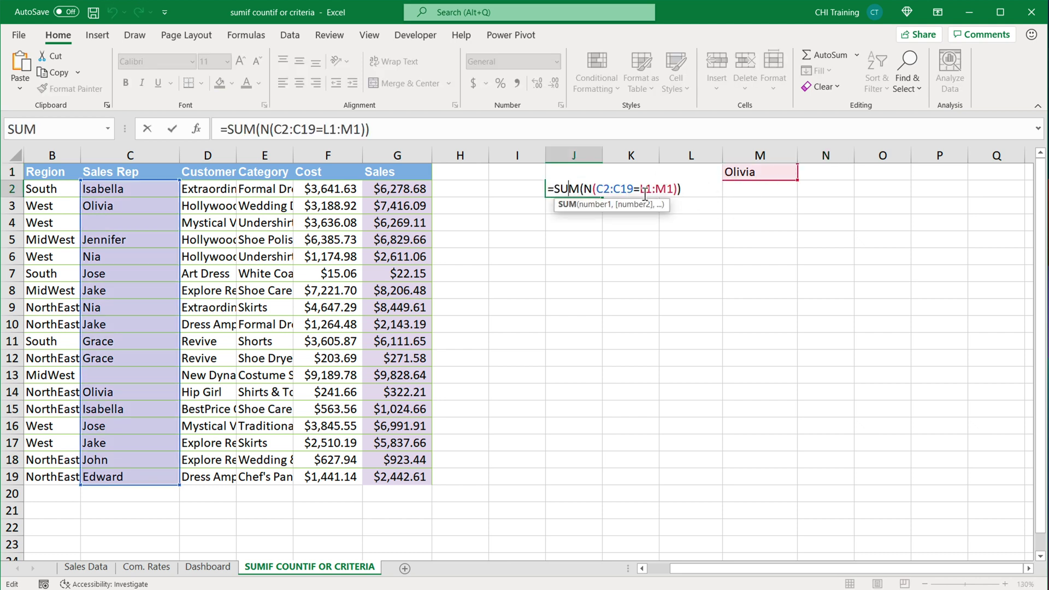
left_click_drag(642, 195, 675, 191)
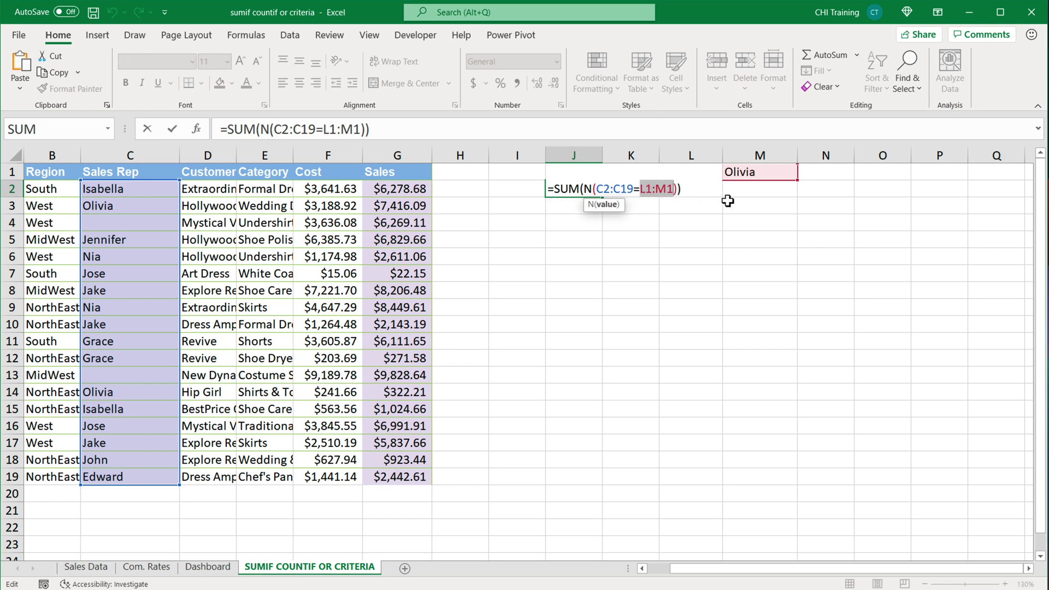
key("F9")
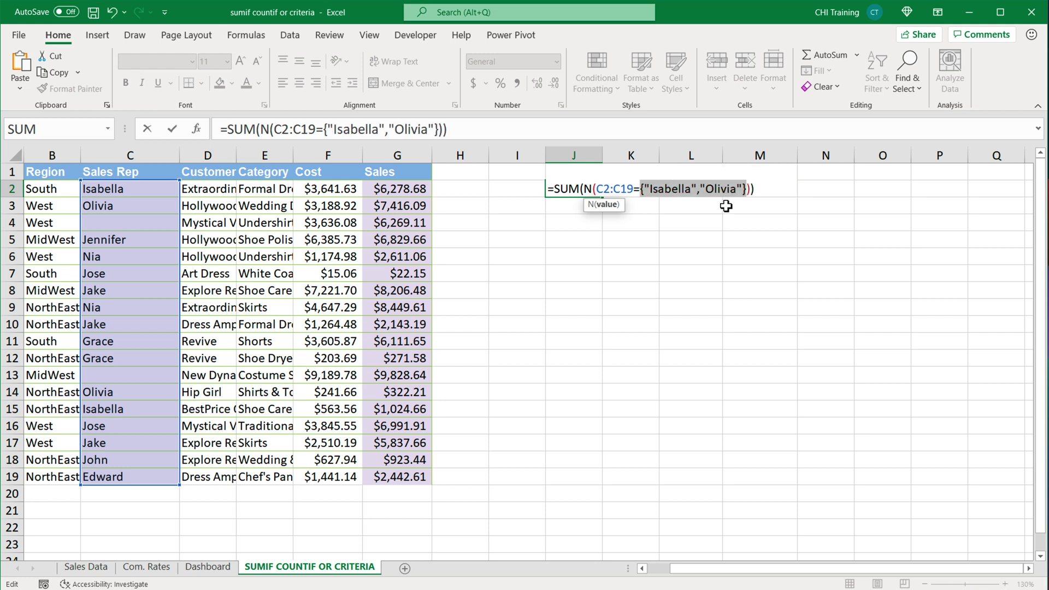
left_click(646, 193)
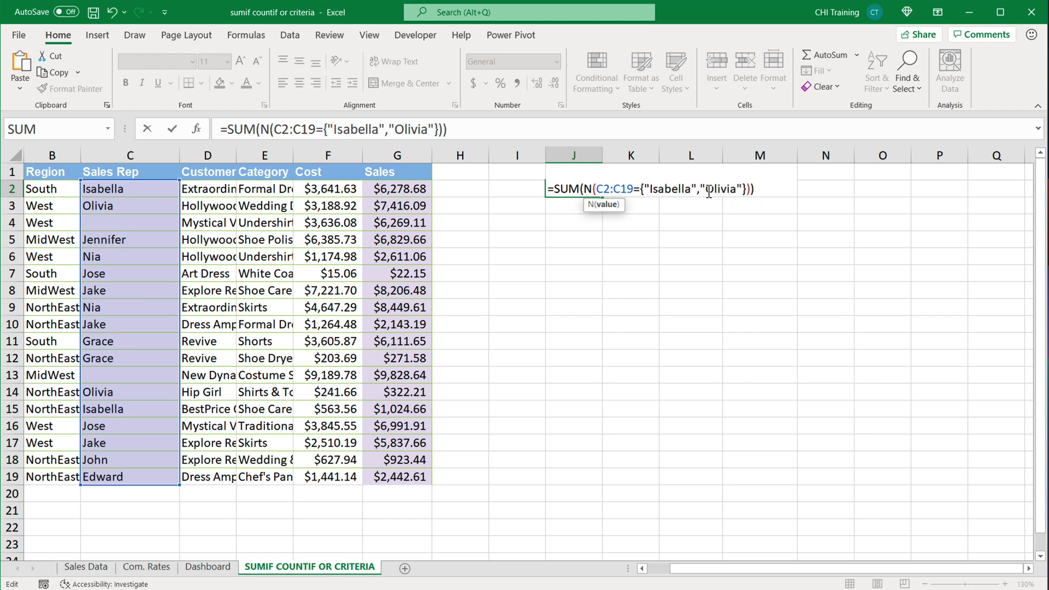
left_click(768, 197)
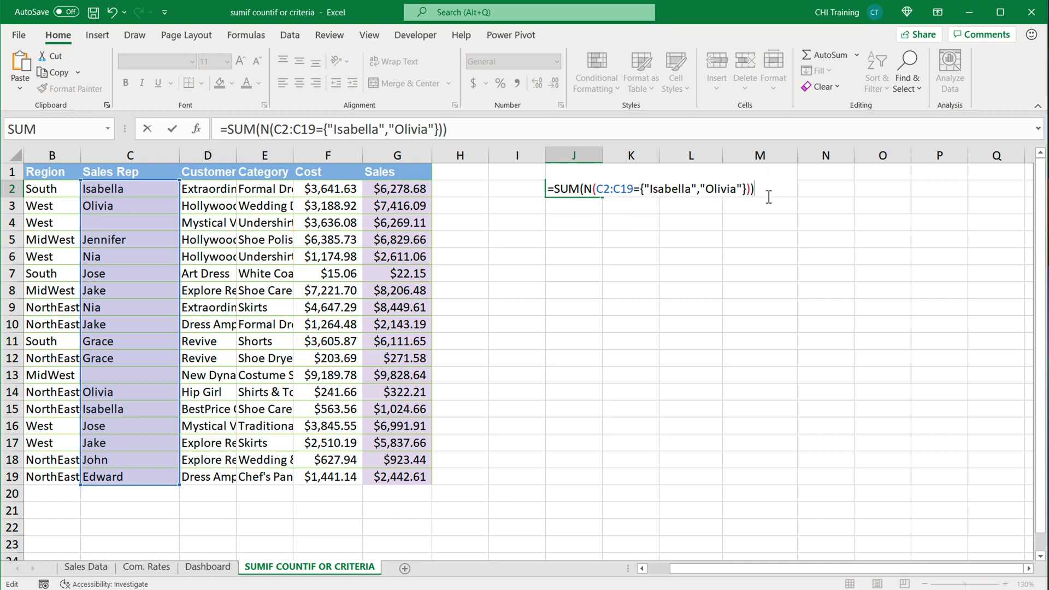
key("Return")
Step: Test adding an empty item to the name list, remove it, and recommit J2 showing 4
double_click(569, 190)
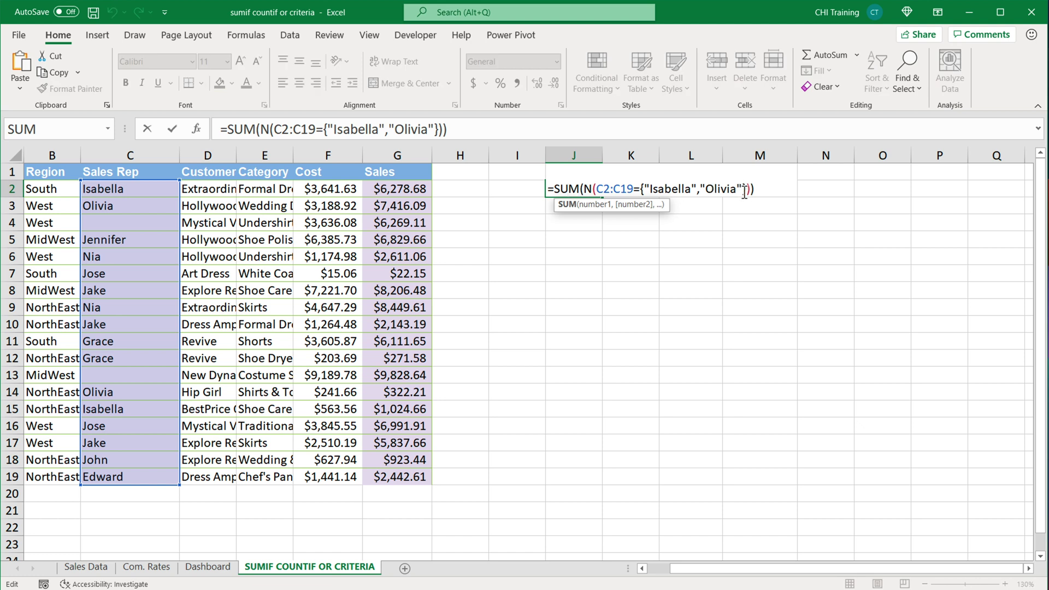
left_click(745, 190)
type(",\"\"")
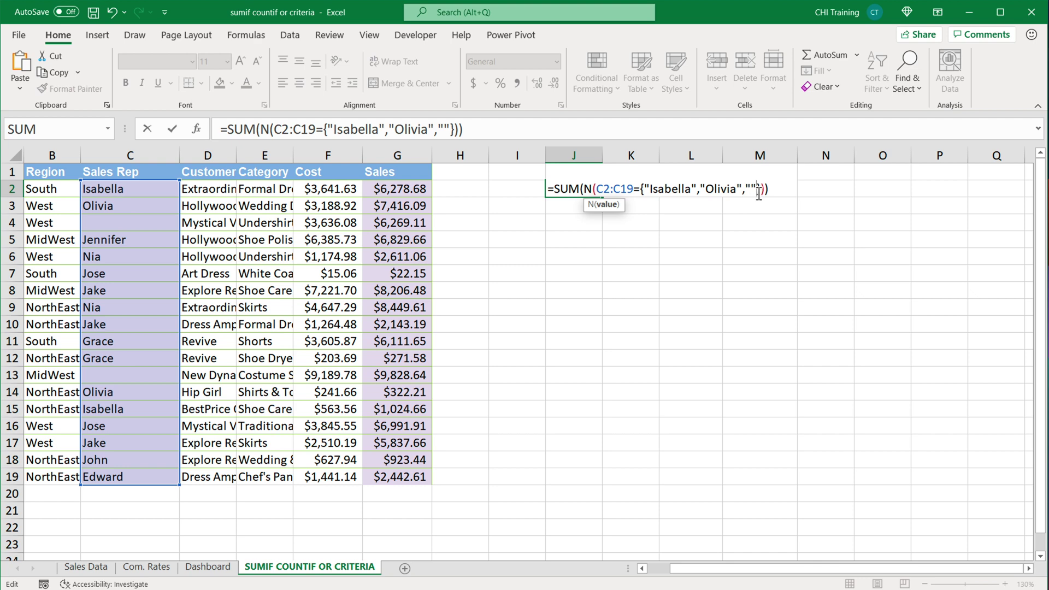
key("BackSpace")
key("BackSpace")
key("BackSpace")
key("Return")
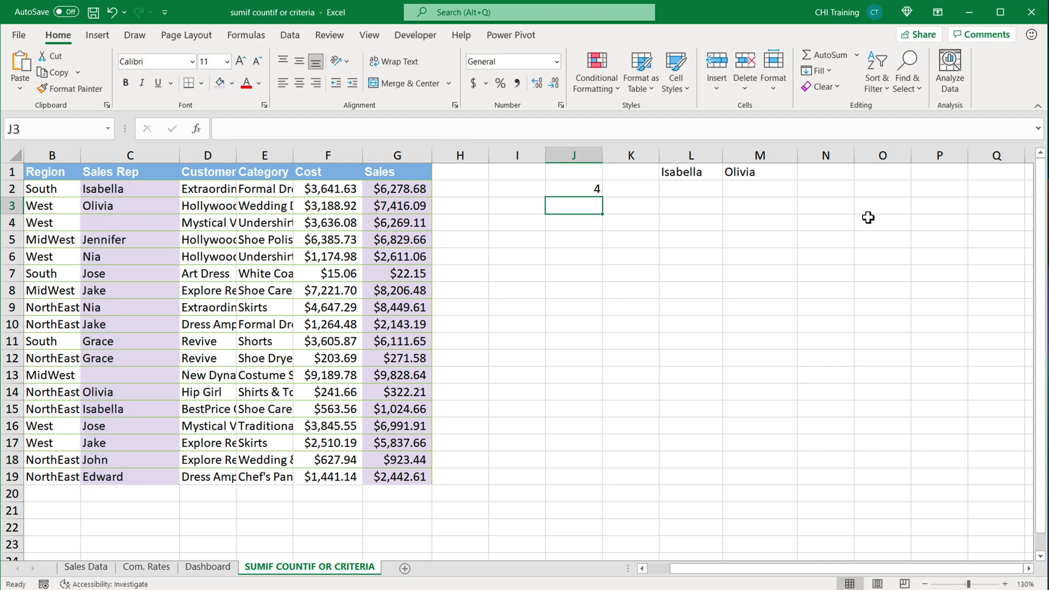
double_click(571, 192)
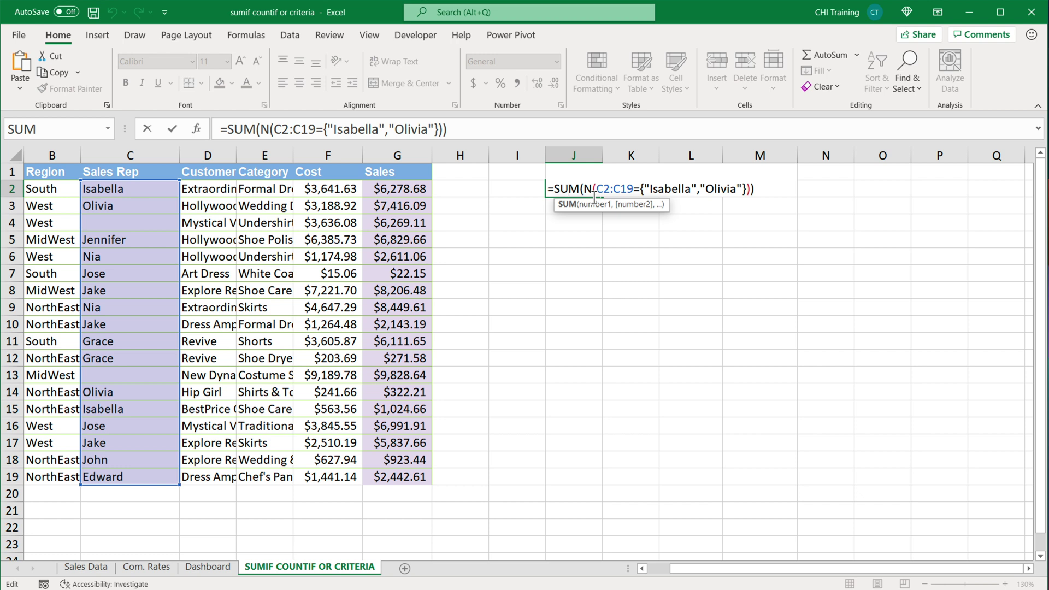
key("Return")
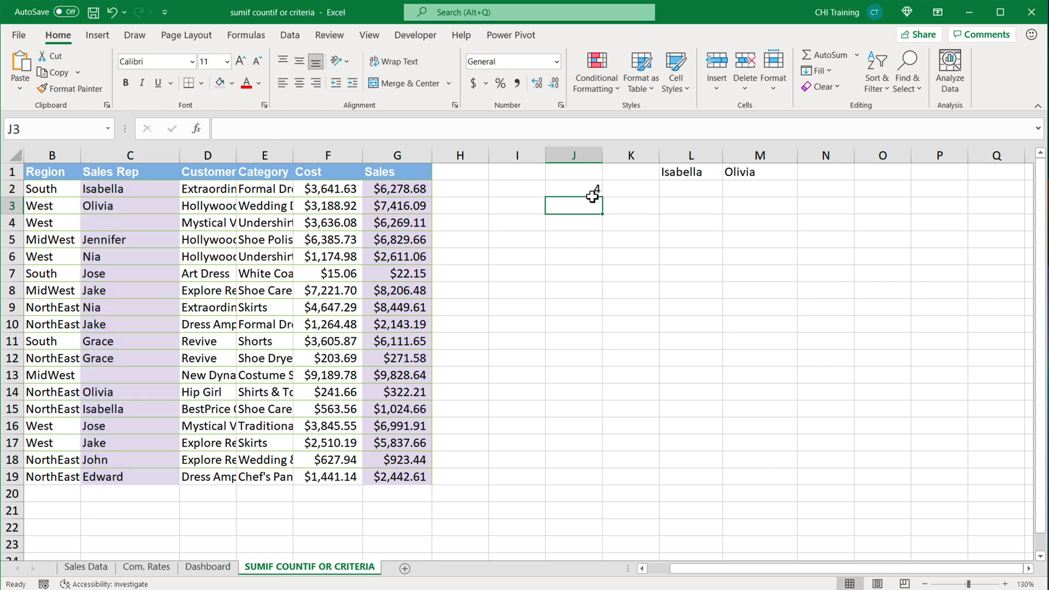
Step: Revert J2 to the N comparison and multiply it by G2:G19 to spill matching sales
left_click(600, 192)
key("ctrl+z")
key("ctrl+z")
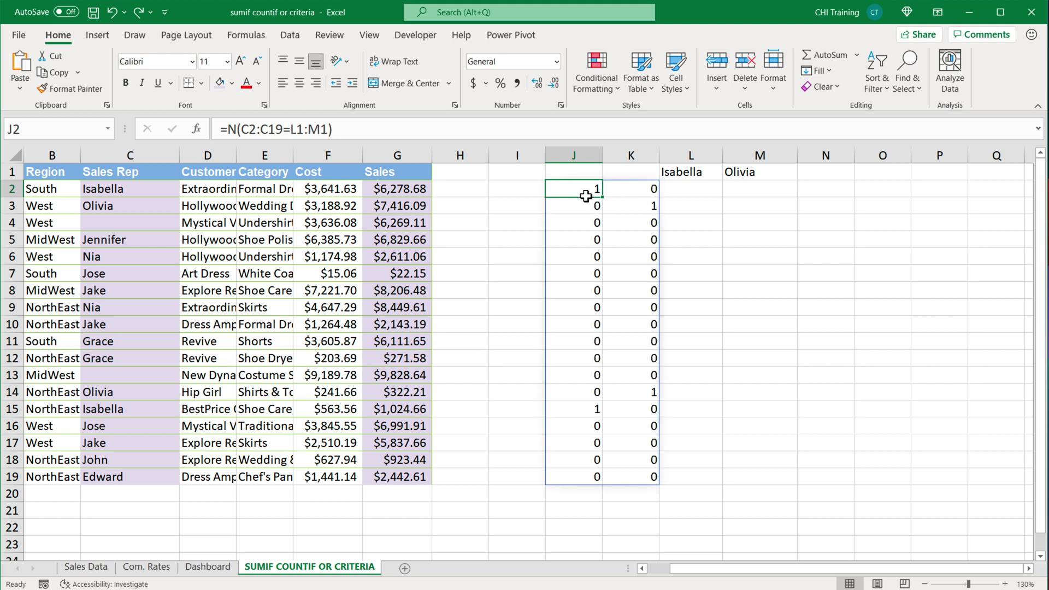
double_click(585, 194)
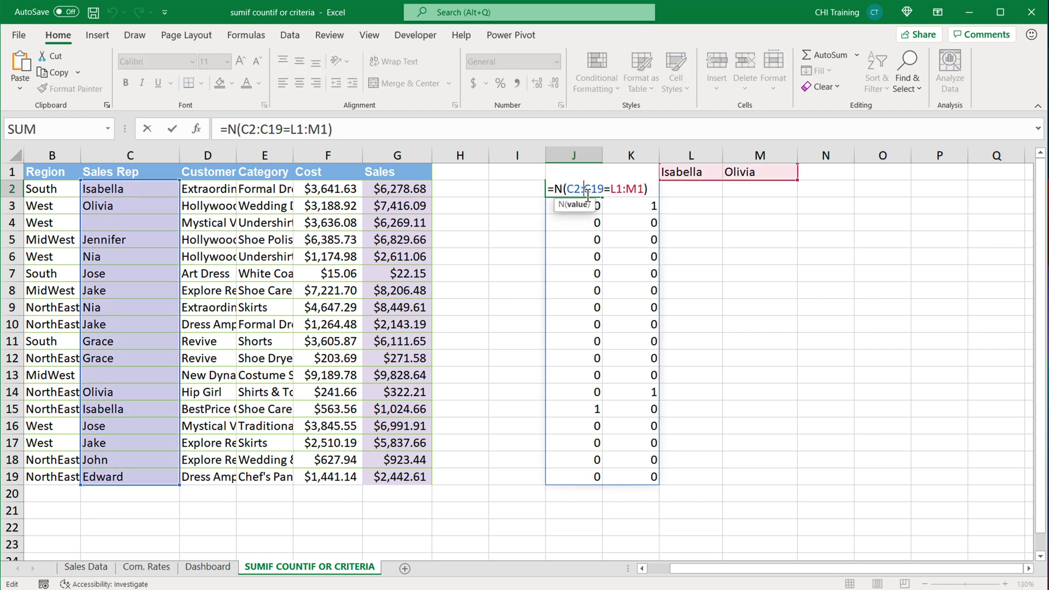
left_click(658, 193)
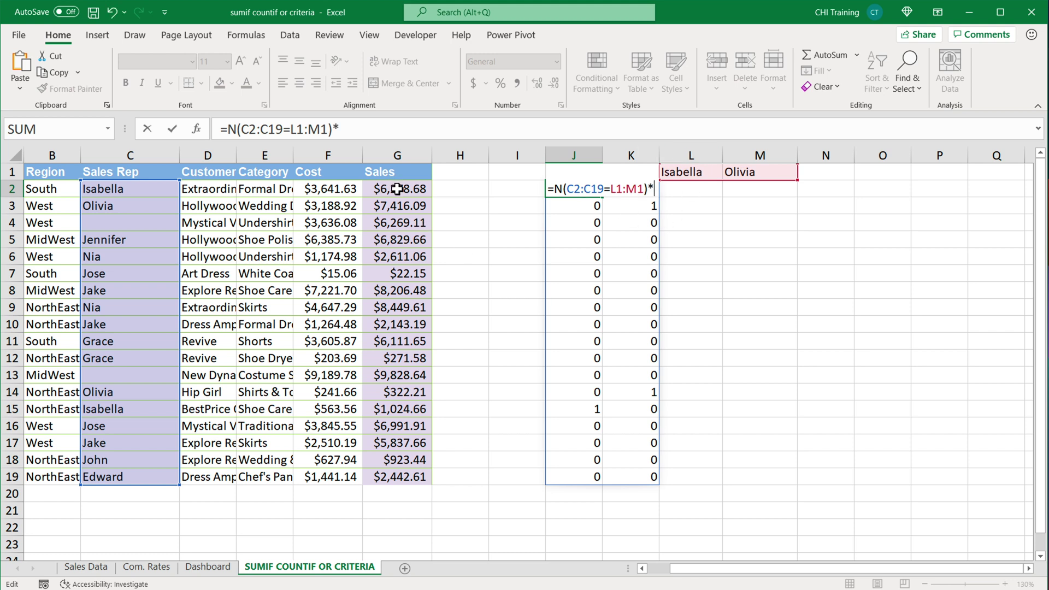
left_click_drag(395, 185, 395, 484)
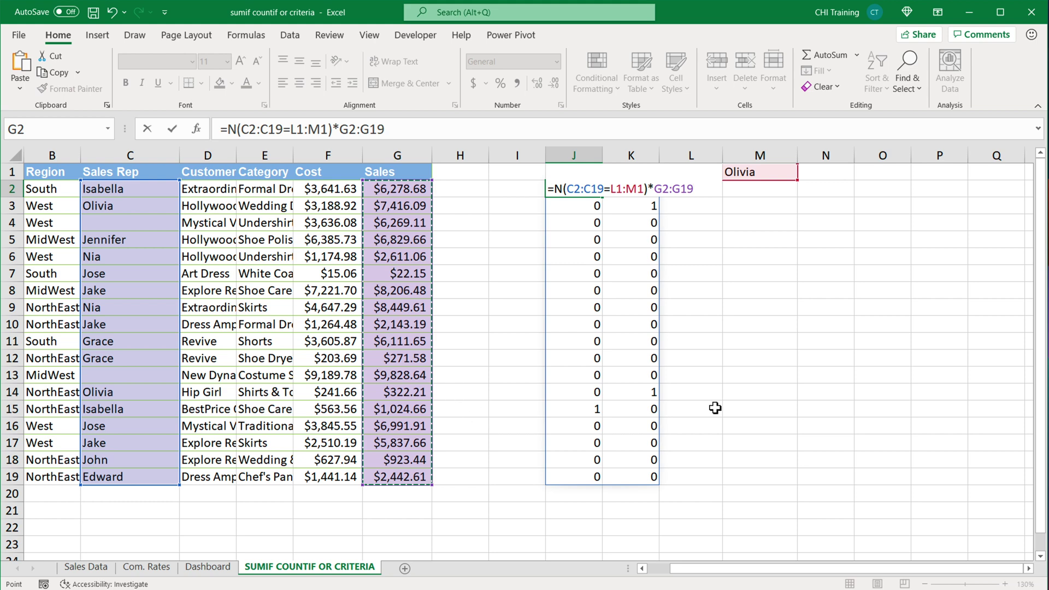
key("Return")
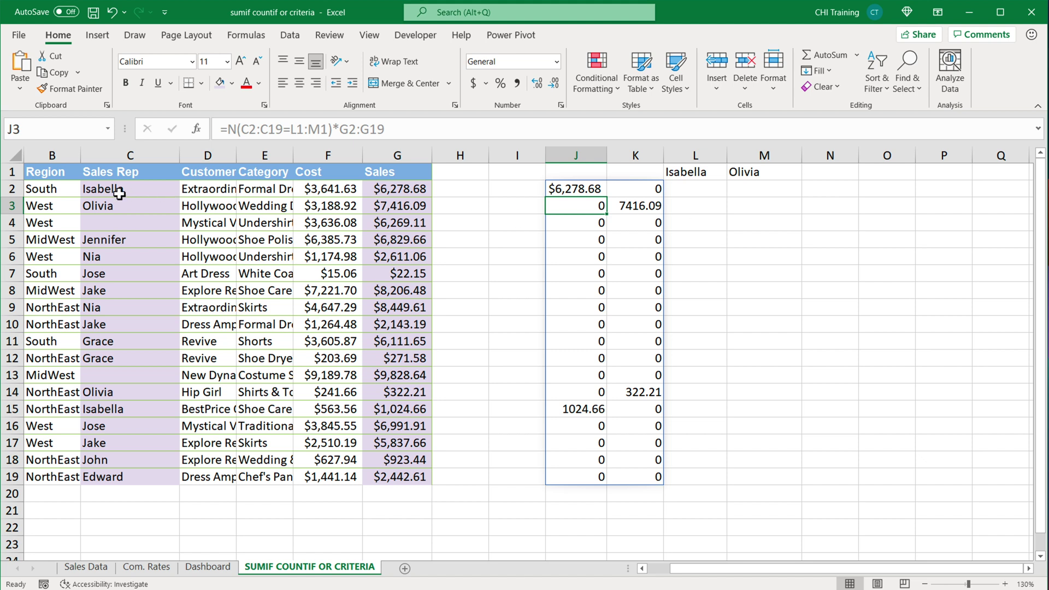
Step: Check the spilled amounts in J2, J15, K3 and K14 against the Sales values in column G
left_click(138, 194)
left_click(397, 191)
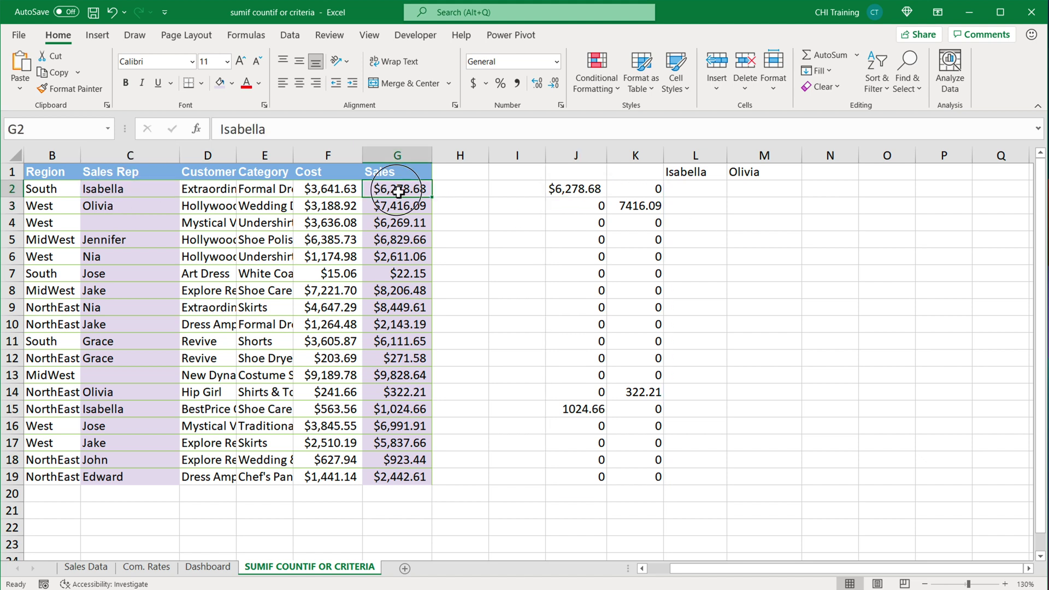
left_click(575, 189)
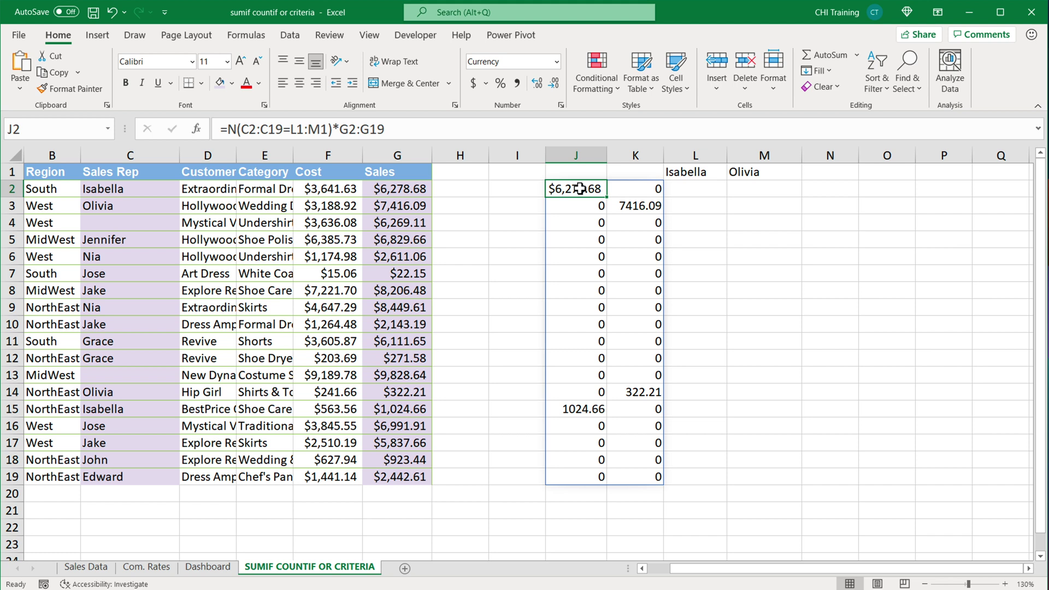
left_click(581, 411)
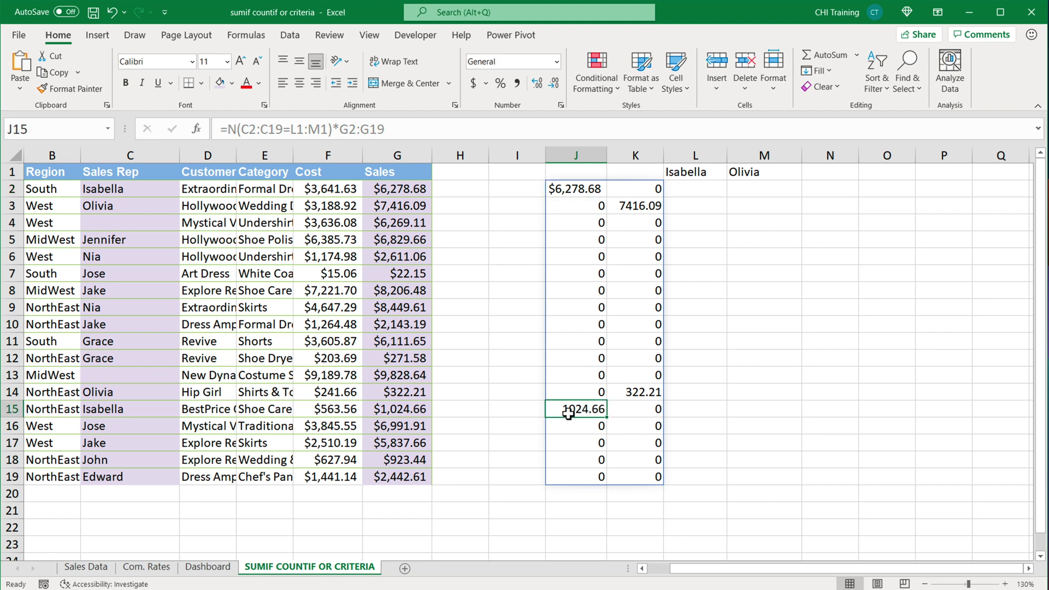
left_click(418, 414)
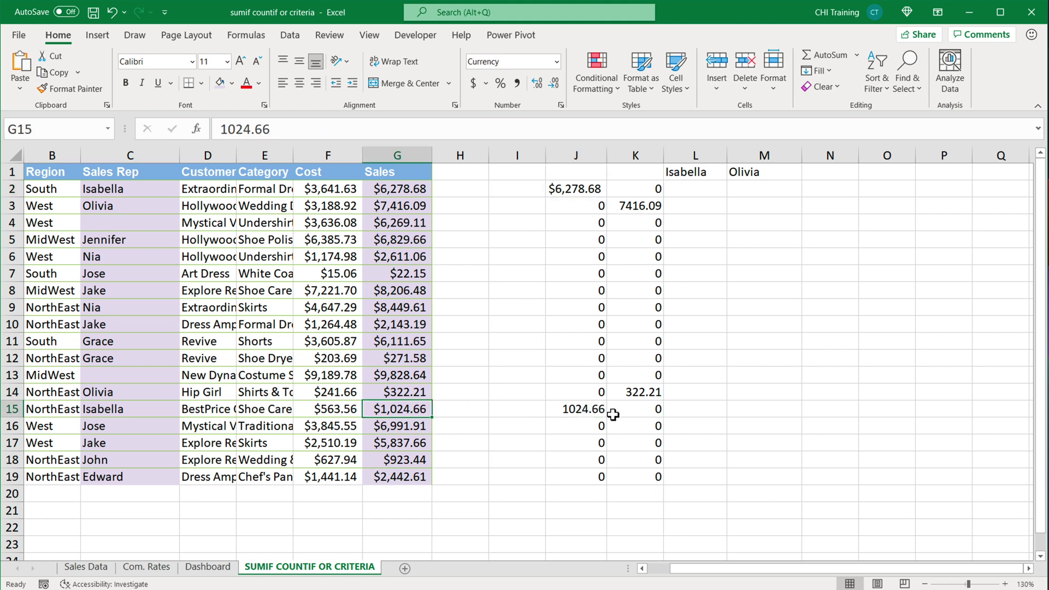
left_click(576, 411)
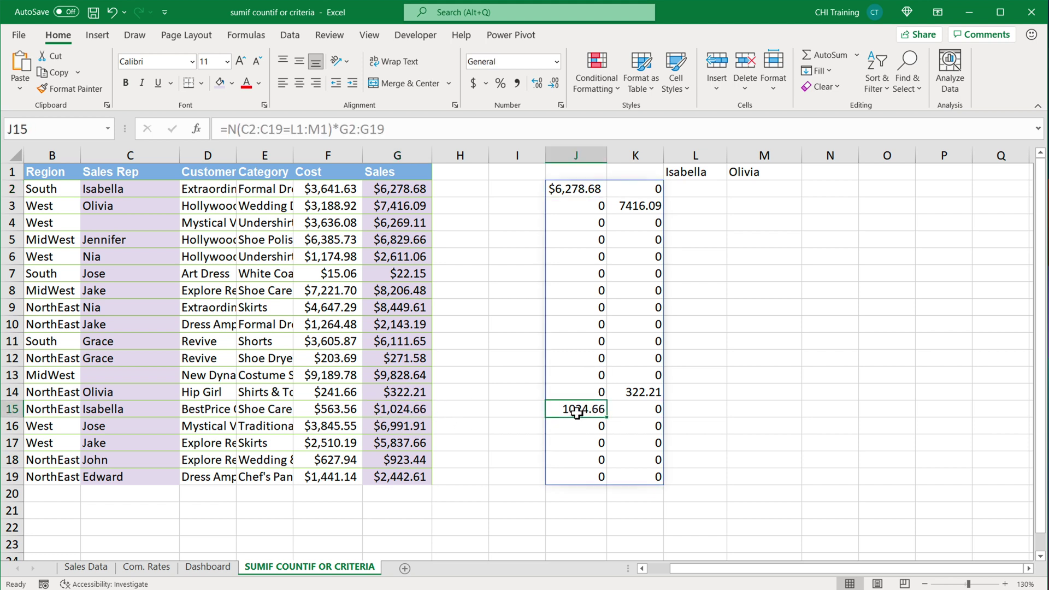
left_click(646, 206)
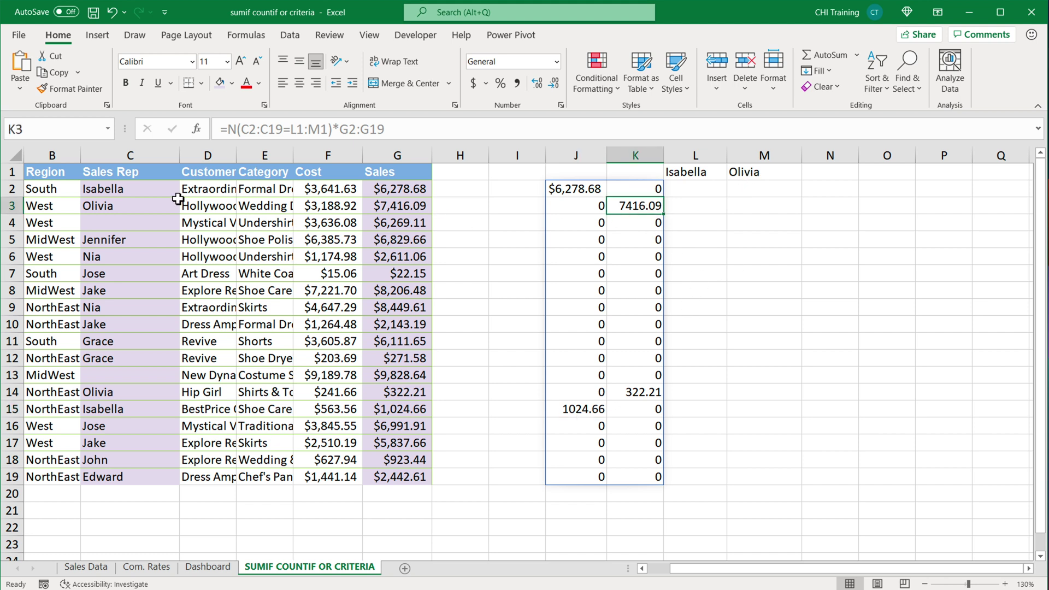
left_click(653, 396)
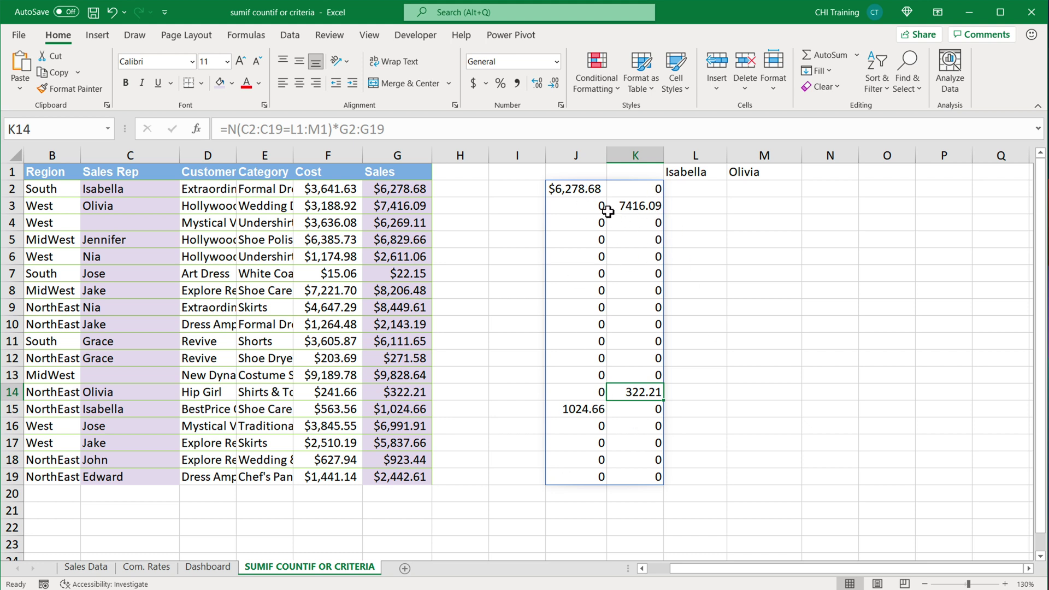
Step: Change J2 to =SUM(N(C2:C19=L1:M1)*G2:G19), totalling $15,041.64
double_click(570, 191)
left_click(557, 191)
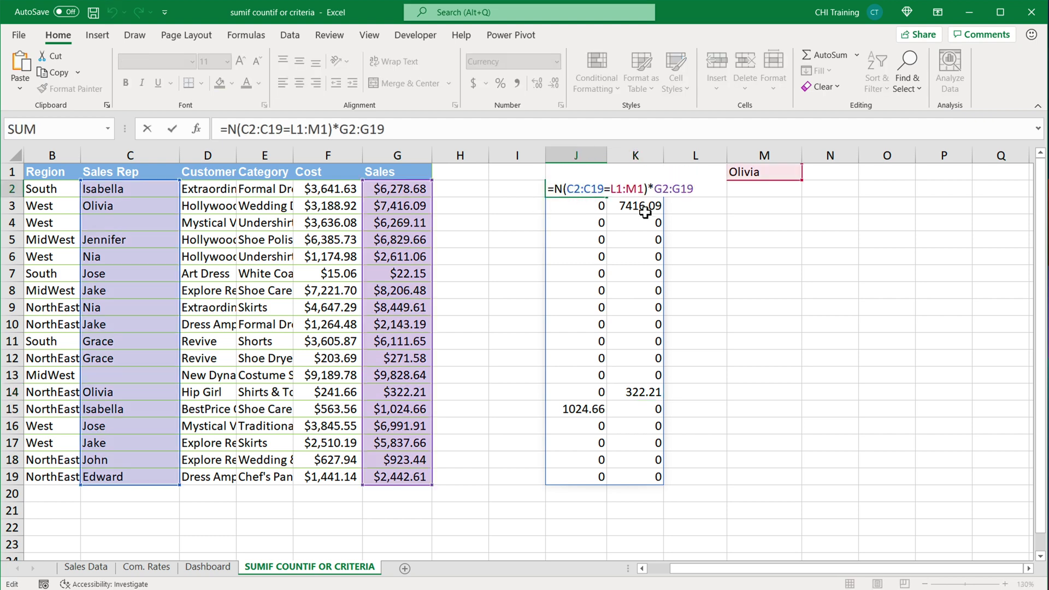
type("SUM")
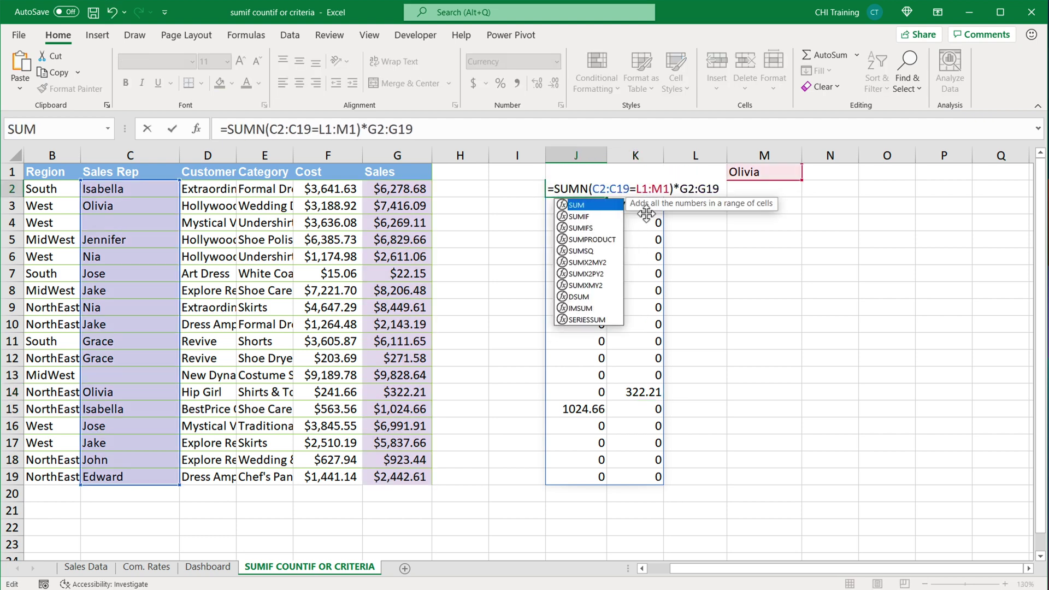
type("(")
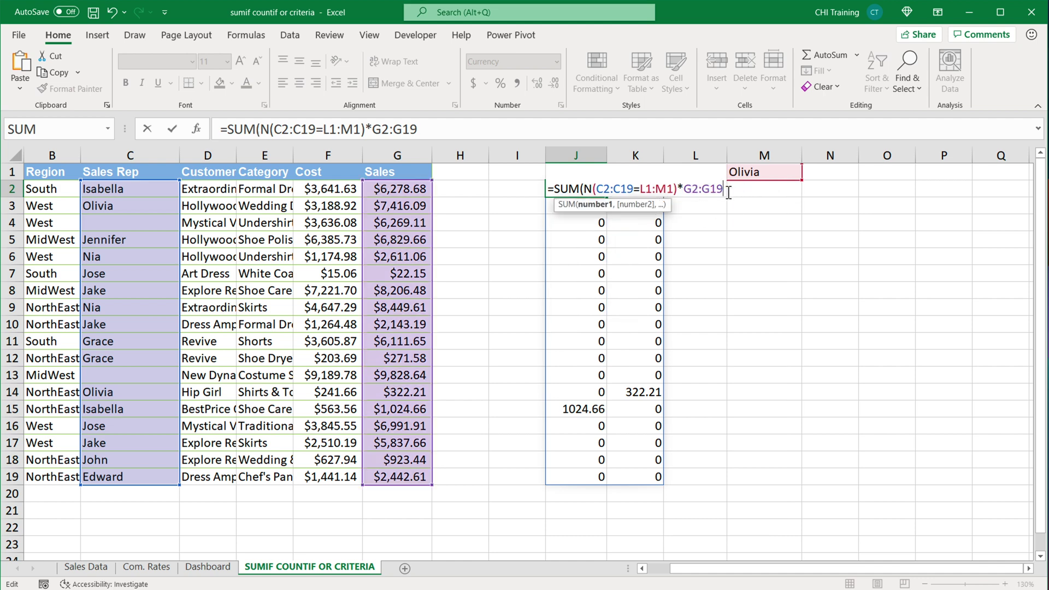
key("Return")
left_click(586, 189)
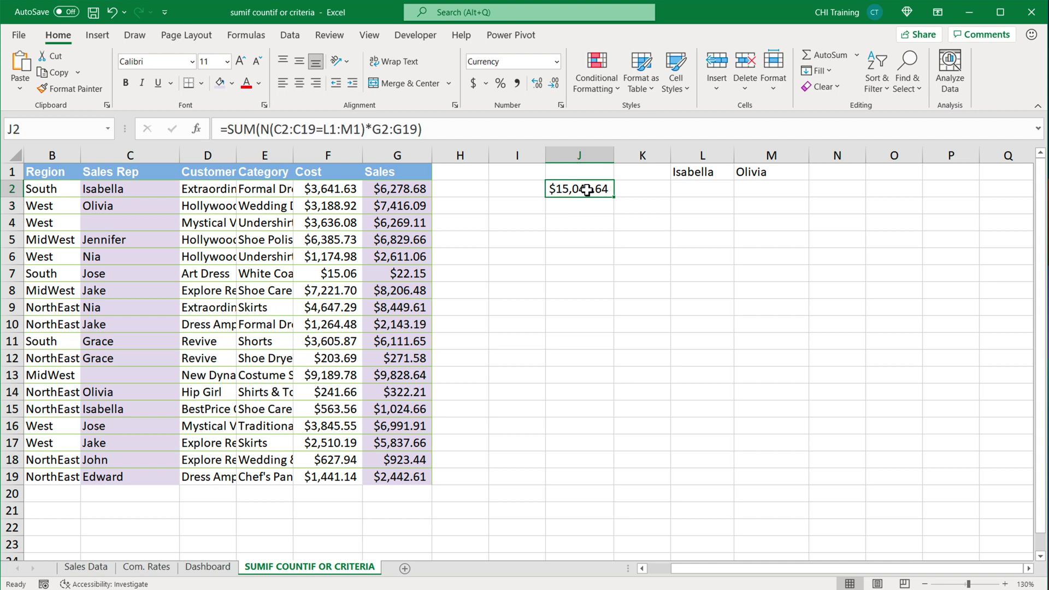
double_click(587, 190)
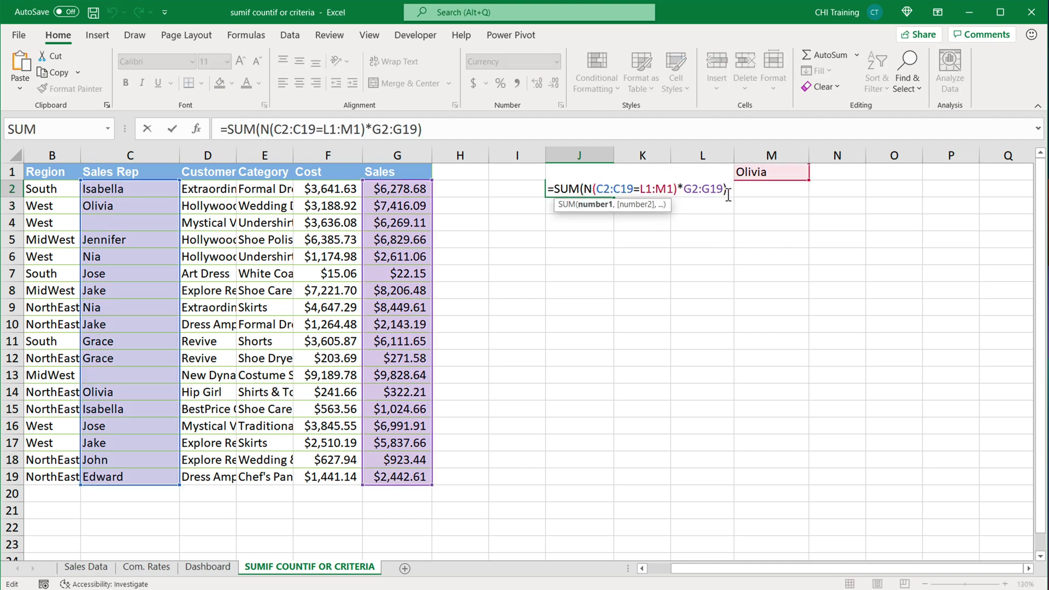
key("Return")
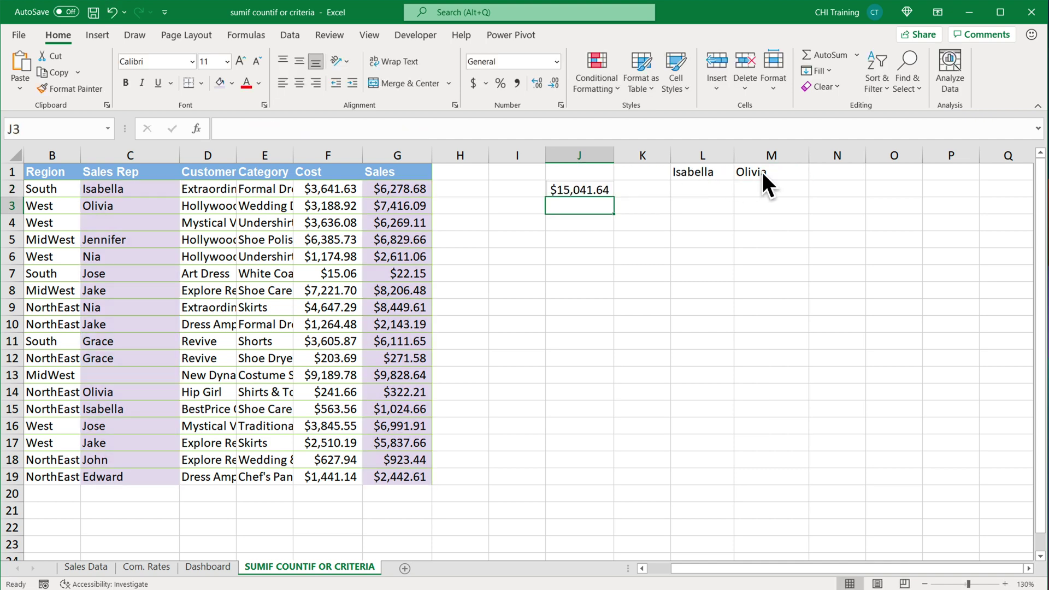
double_click(581, 190)
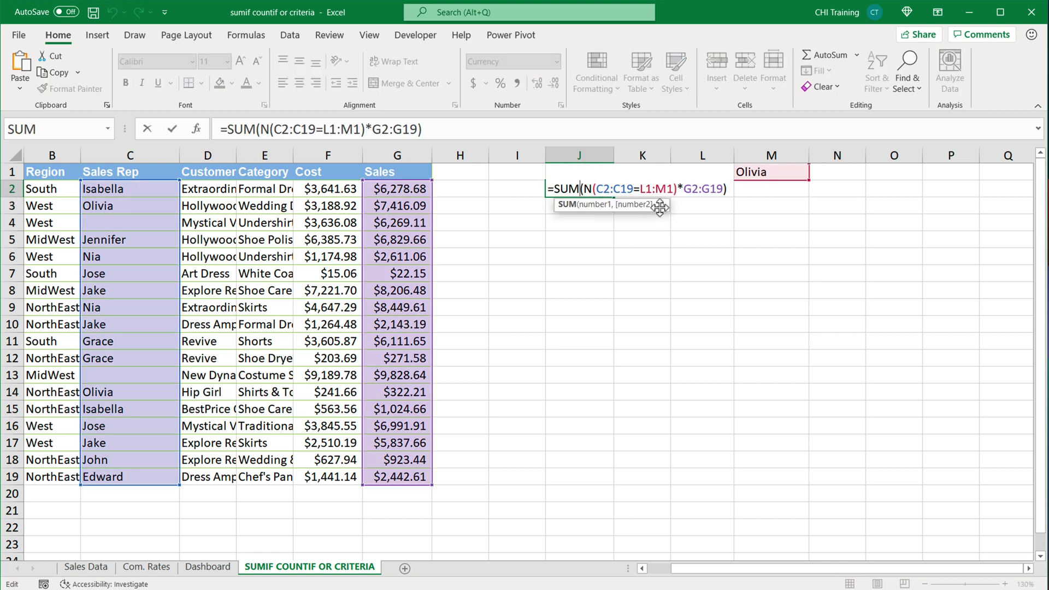
Step: Replace L1:M1 in J2's formula with the constant {"Isabella","Olivia"} using F9
left_click(683, 190)
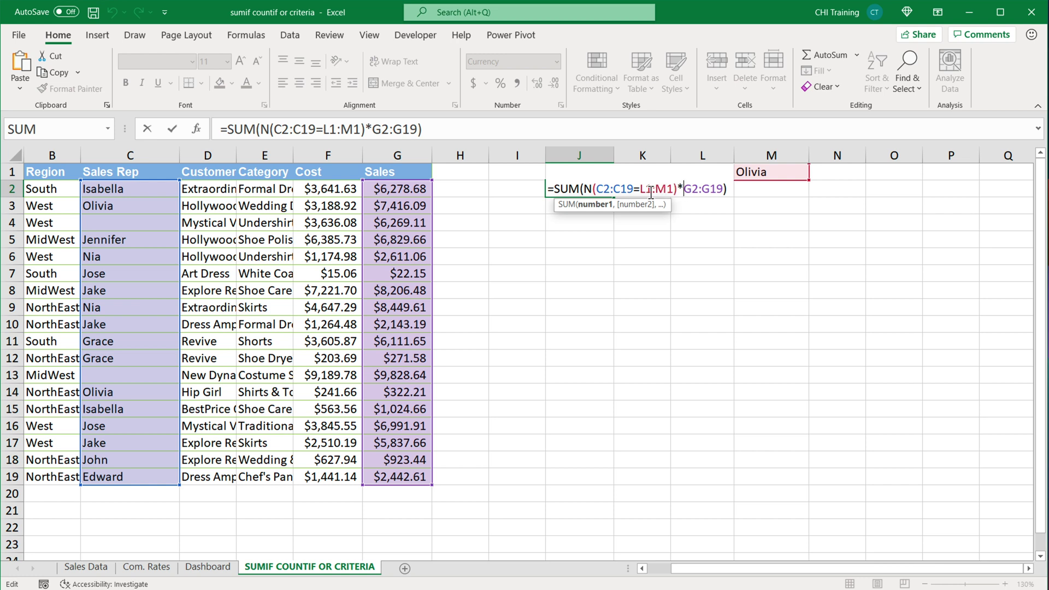
left_click_drag(640, 190, 681, 192)
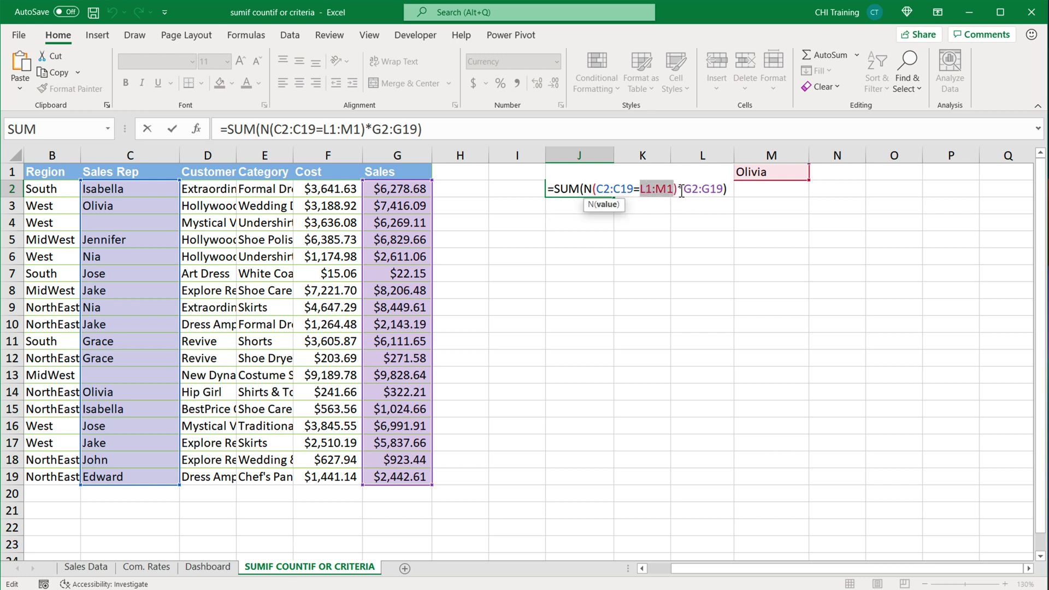
key("F9")
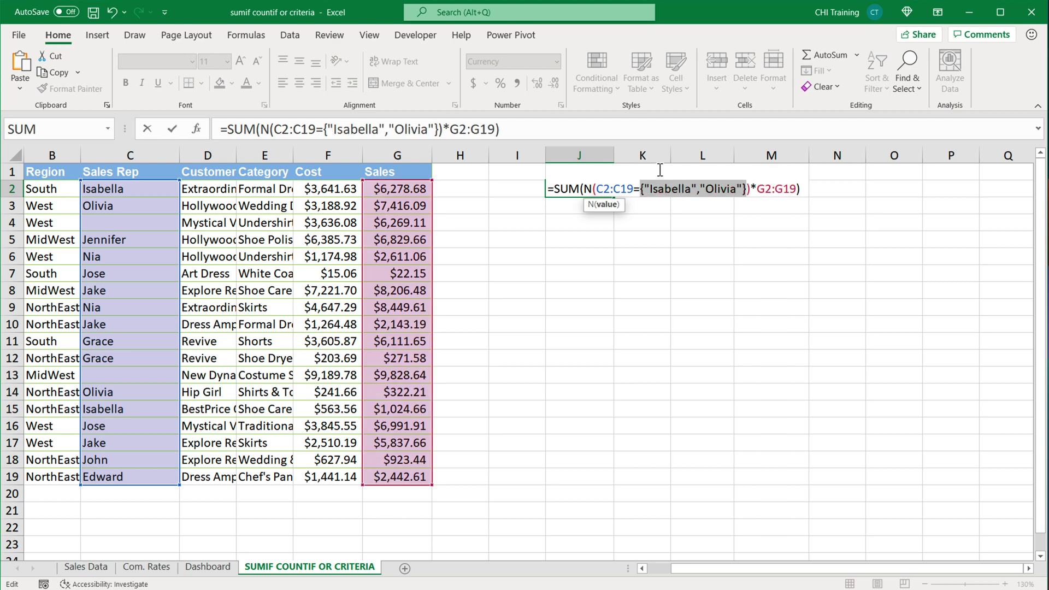
left_click(812, 190)
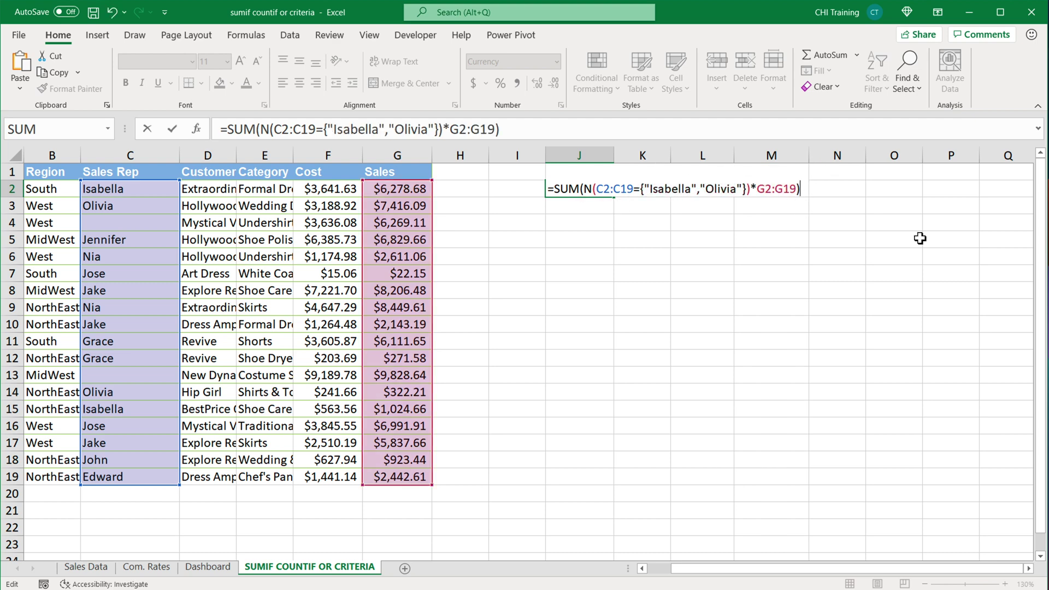
key("Return")
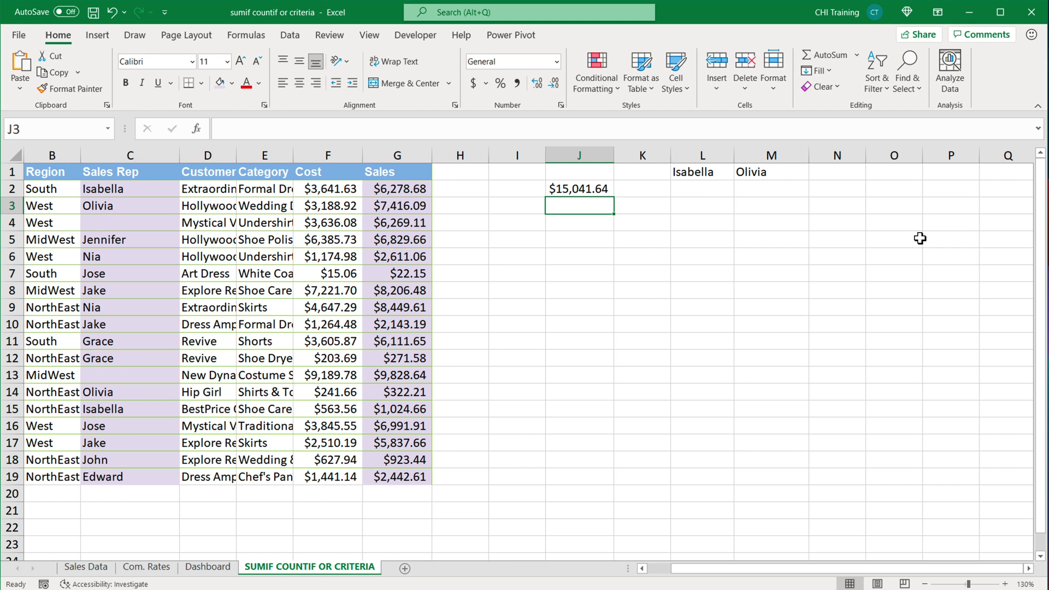
Step: Clear L1:M1 and confirm J2 still shows $15,041.64
left_click_drag(695, 172, 753, 172)
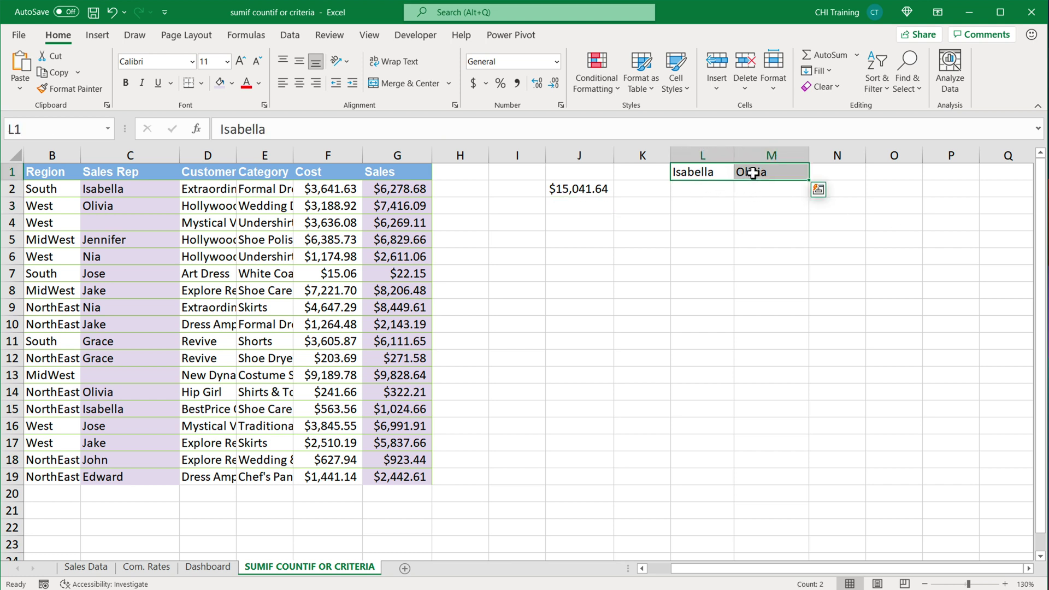
key("Delete")
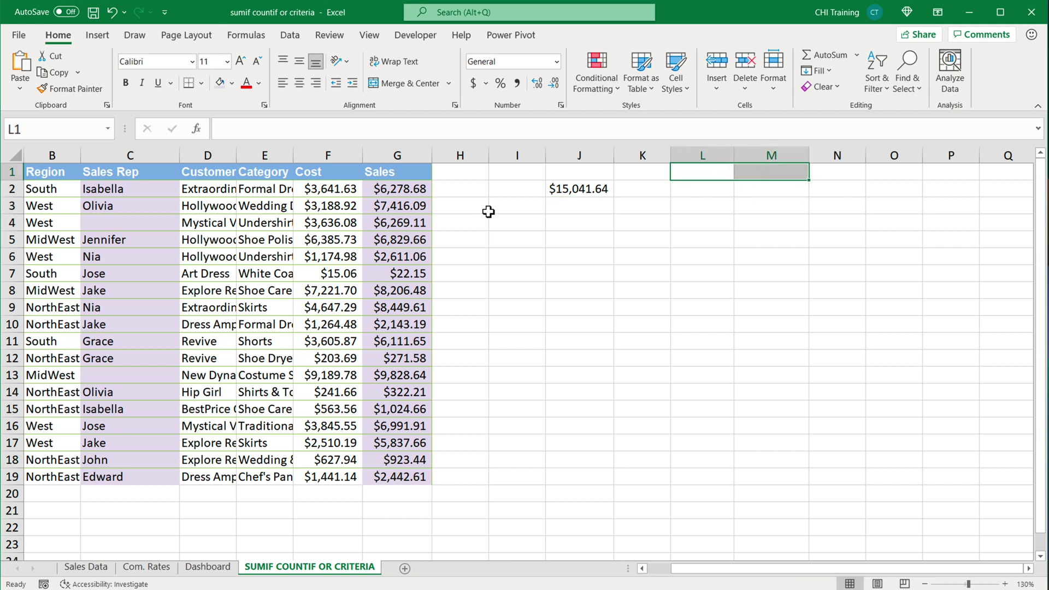
double_click(568, 188)
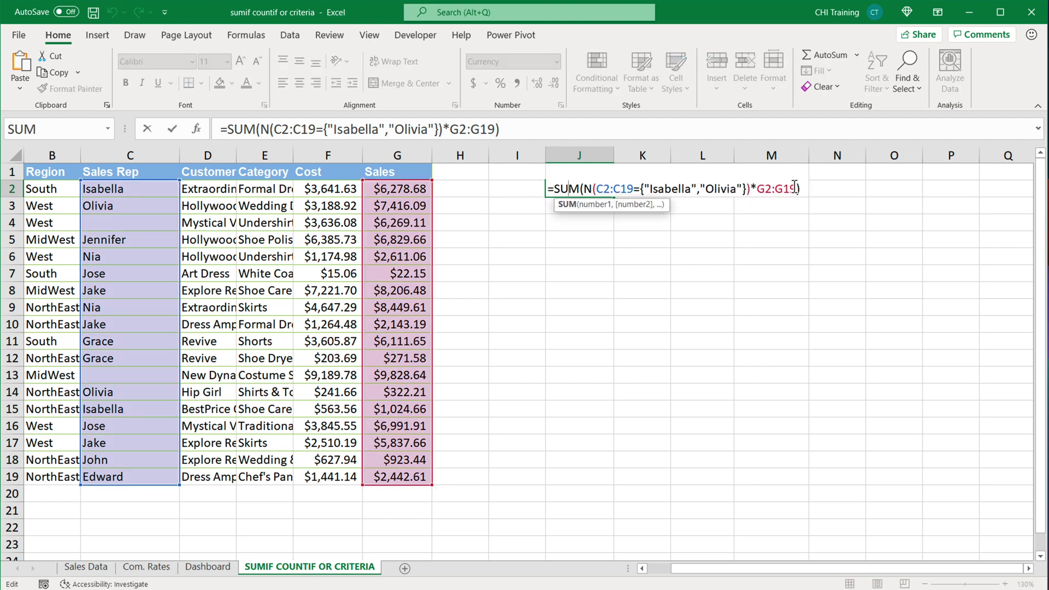
key("Return")
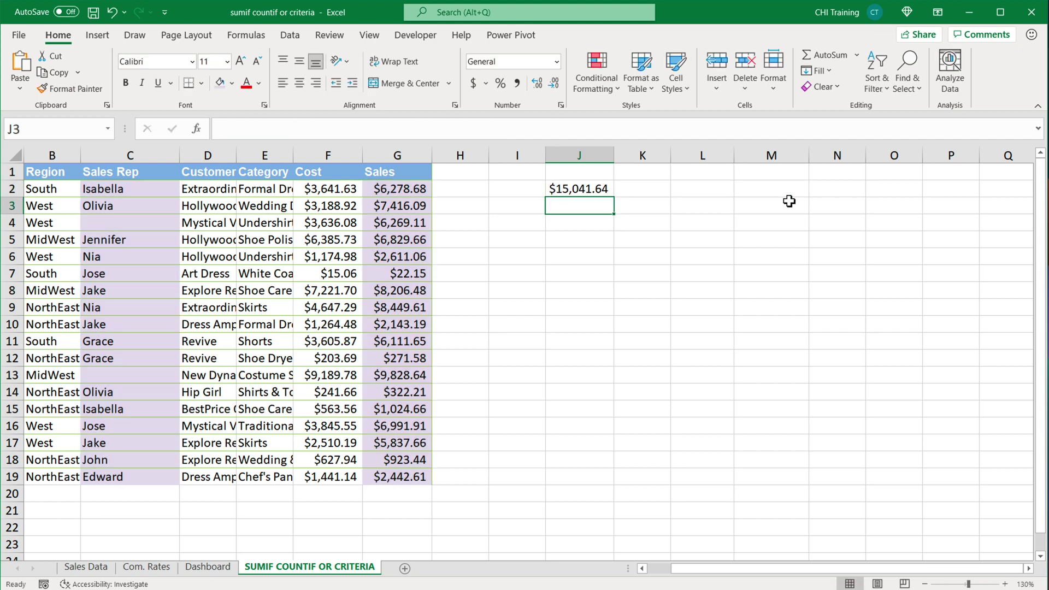
Step: Copy the rep names Jennifer, Nia and Jose from C5:C7 into J8:J10
double_click(603, 196)
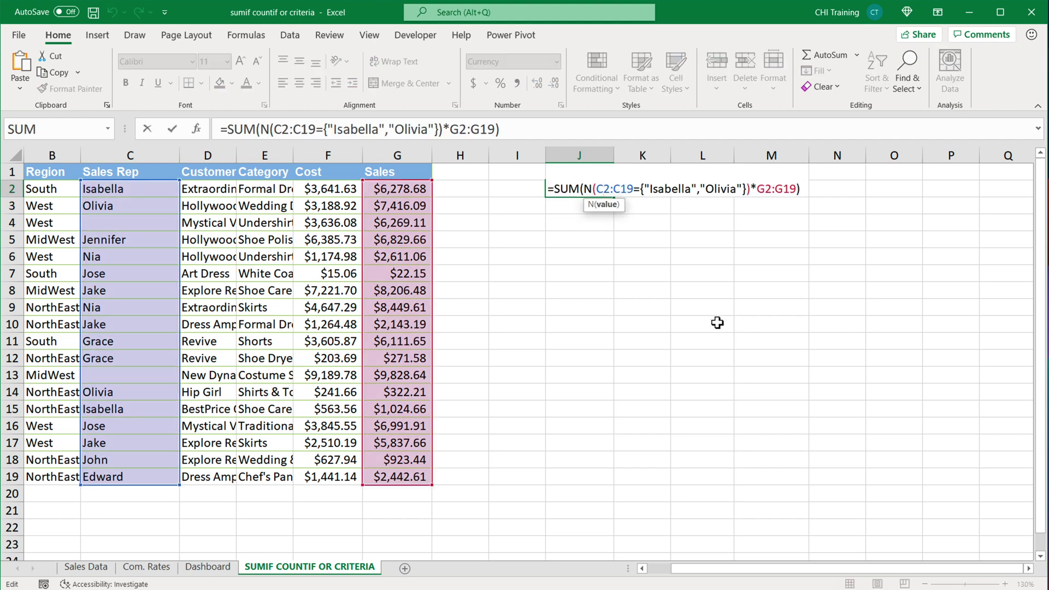
key("Escape")
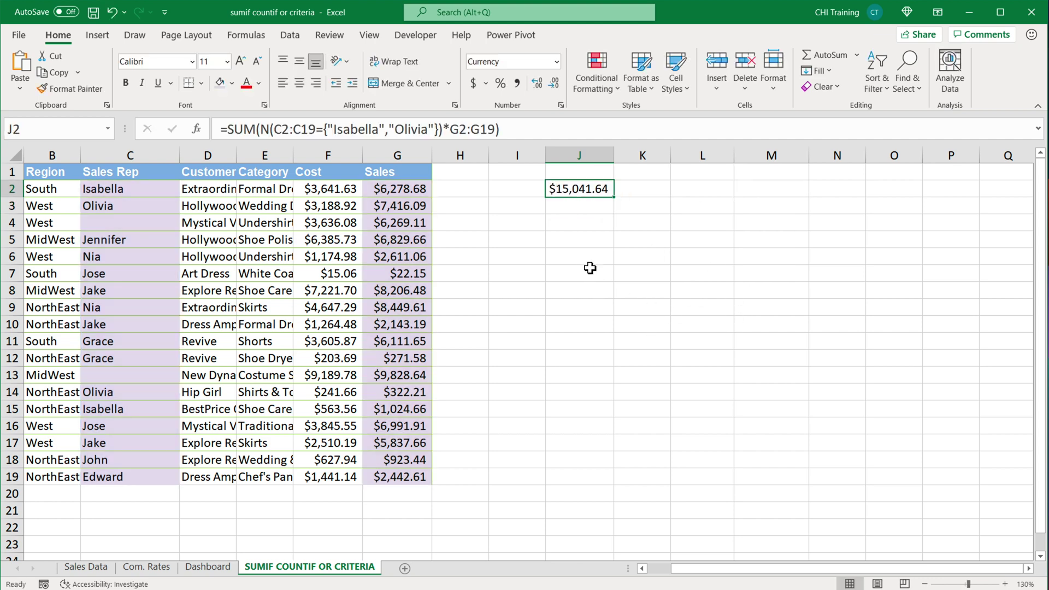
left_click_drag(590, 257, 595, 344)
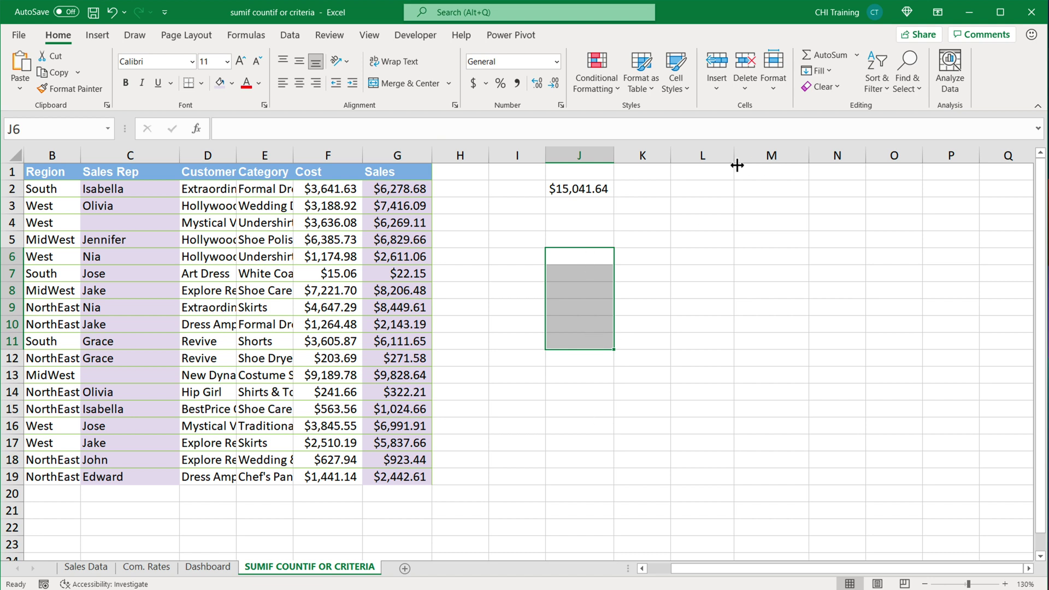
left_click_drag(705, 175, 901, 170)
left_click_drag(101, 239, 122, 274)
key("ctrl+c")
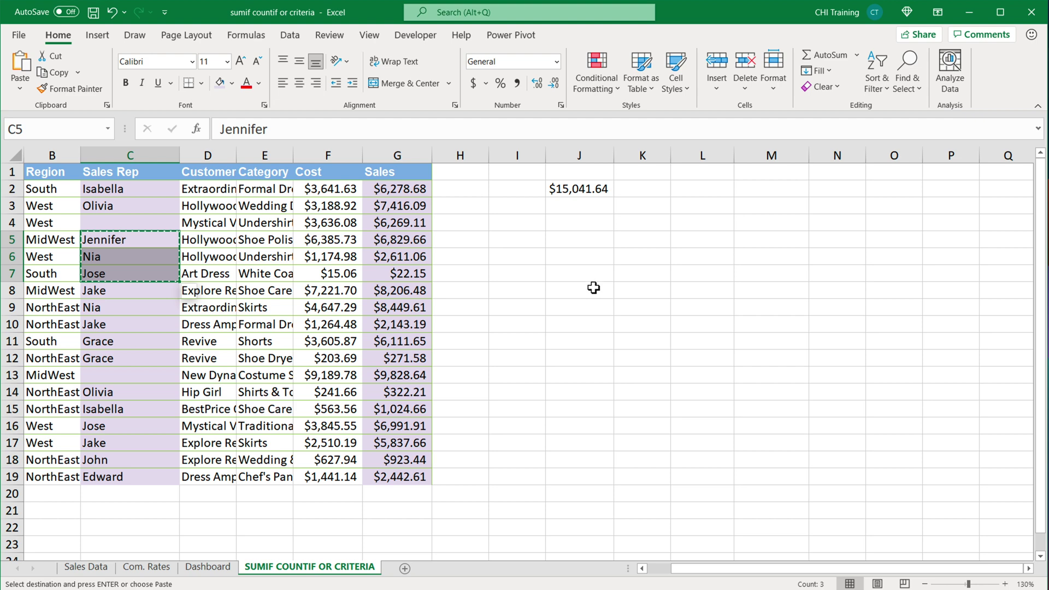
left_click(594, 289)
key("ctrl+v")
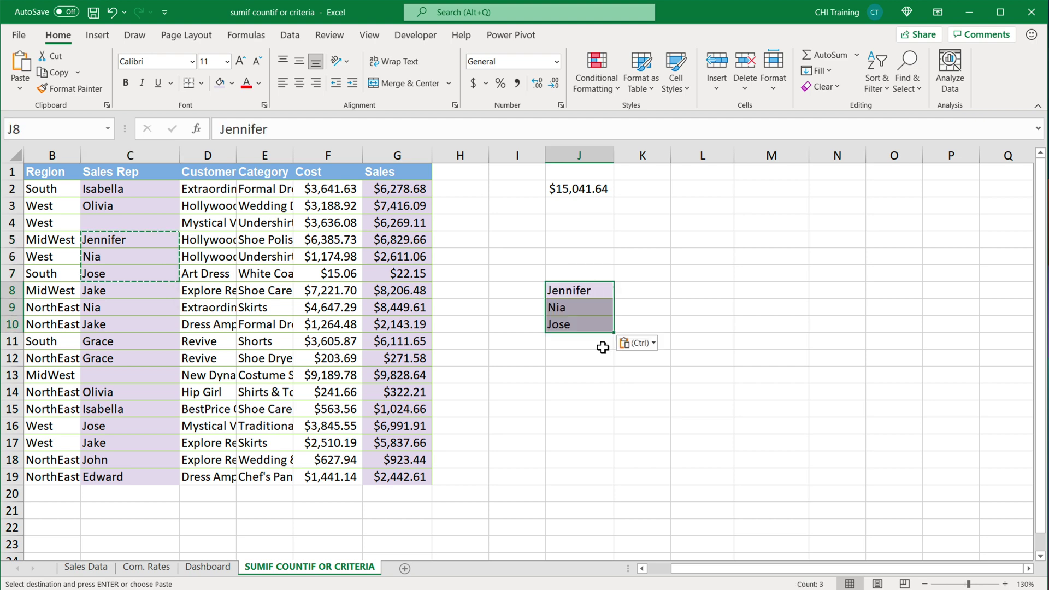
Step: Swap J2's name constant for TRANSPOSE(J8:J10), giving $24,904.39
double_click(583, 189)
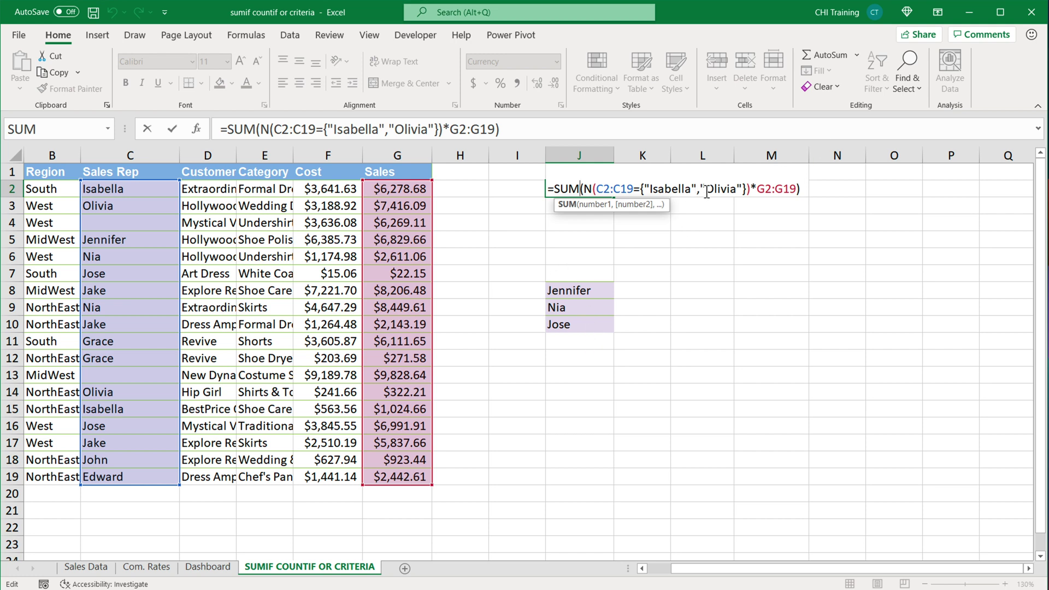
mouse_move(640, 191)
left_mouse_down()
mouse_move(689, 191)
mouse_move(639, 191)
left_mouse_up()
left_click(749, 190)
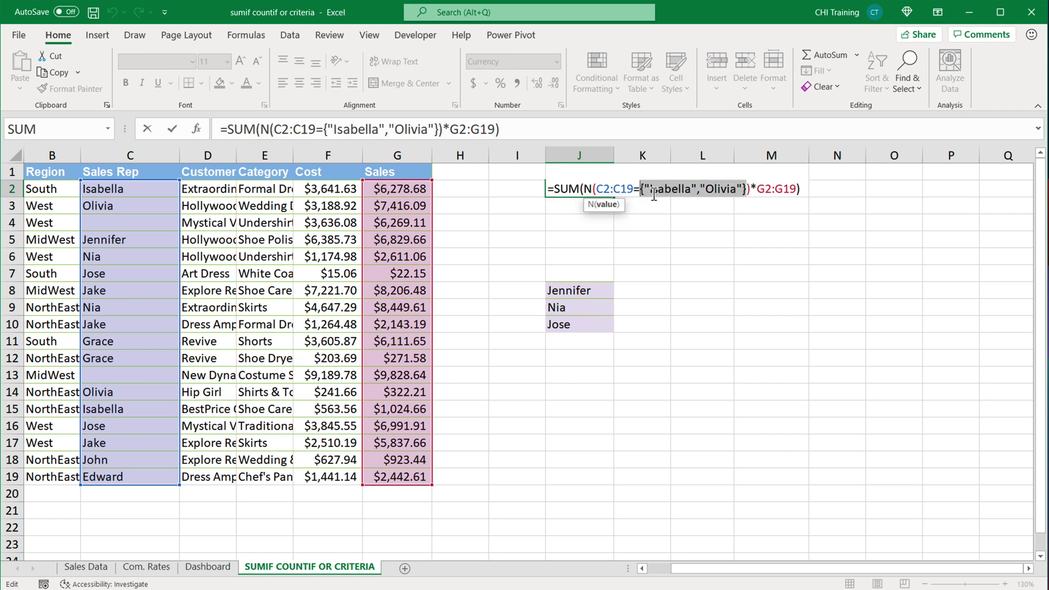
key("Delete")
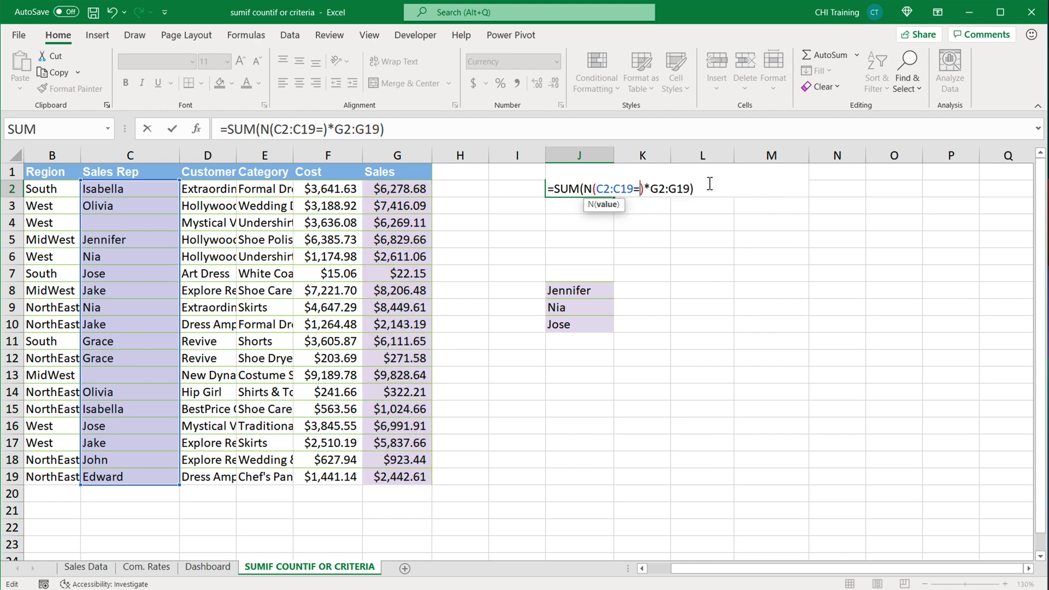
type("TRA")
key("Tab")
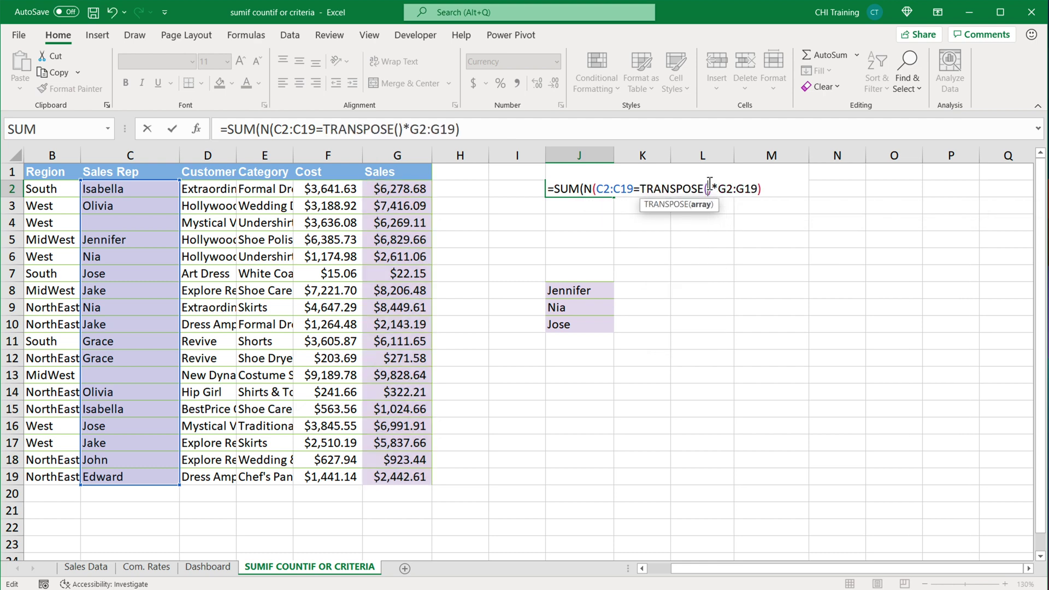
left_click_drag(595, 289, 601, 327)
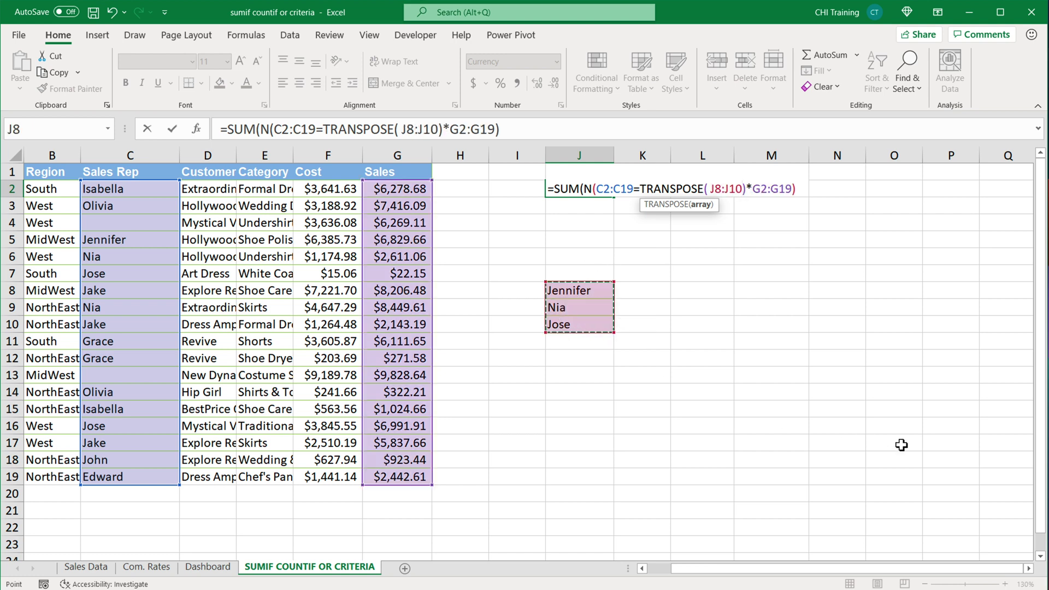
type(")")
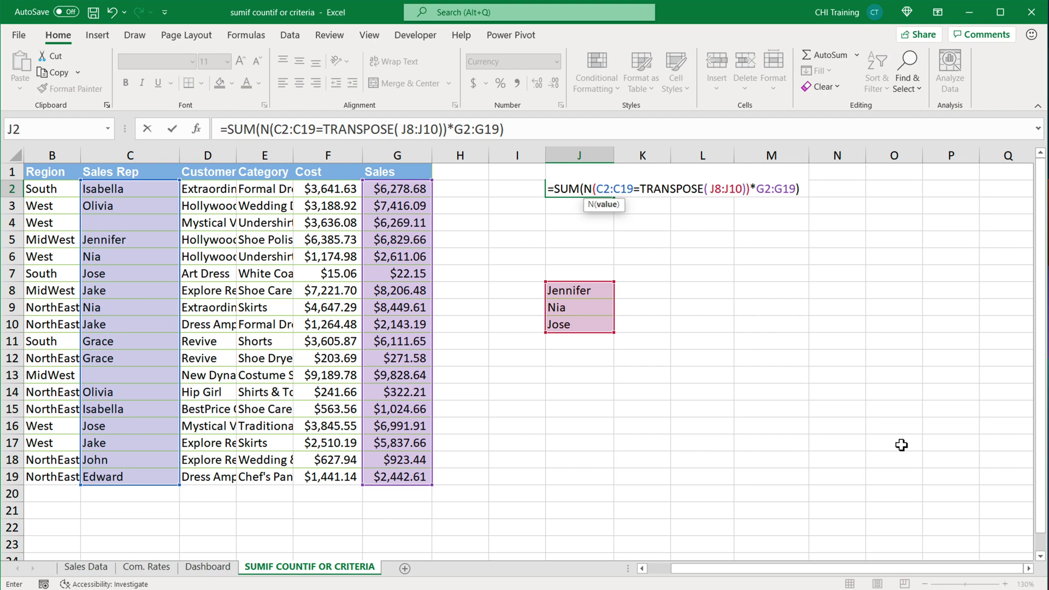
key("Return")
Step: Replace Nia with John in J9 to test the criteria list
left_click_drag(568, 290, 574, 319)
left_click(579, 307)
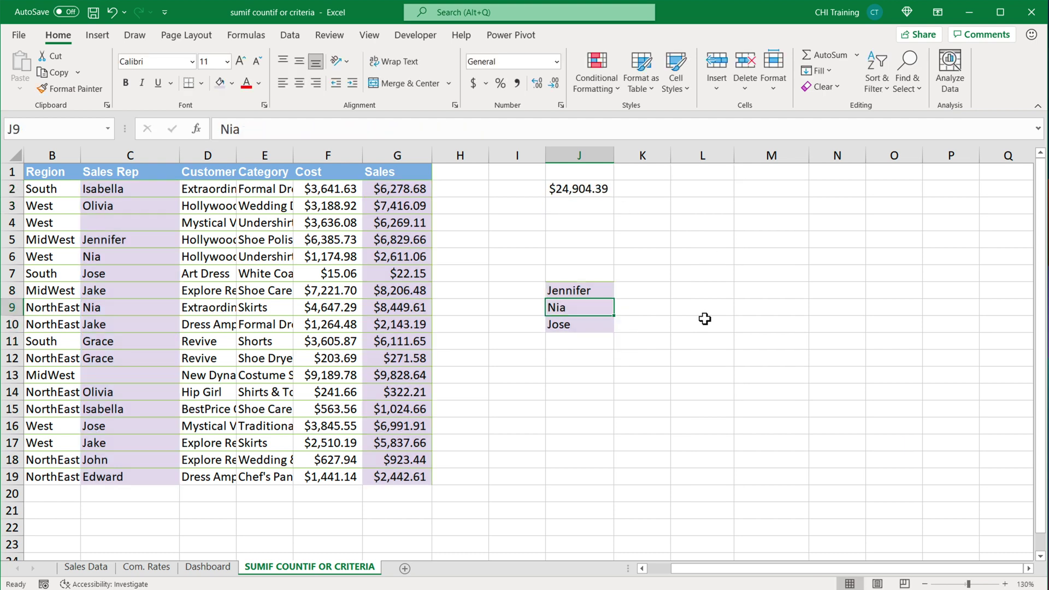
type("John")
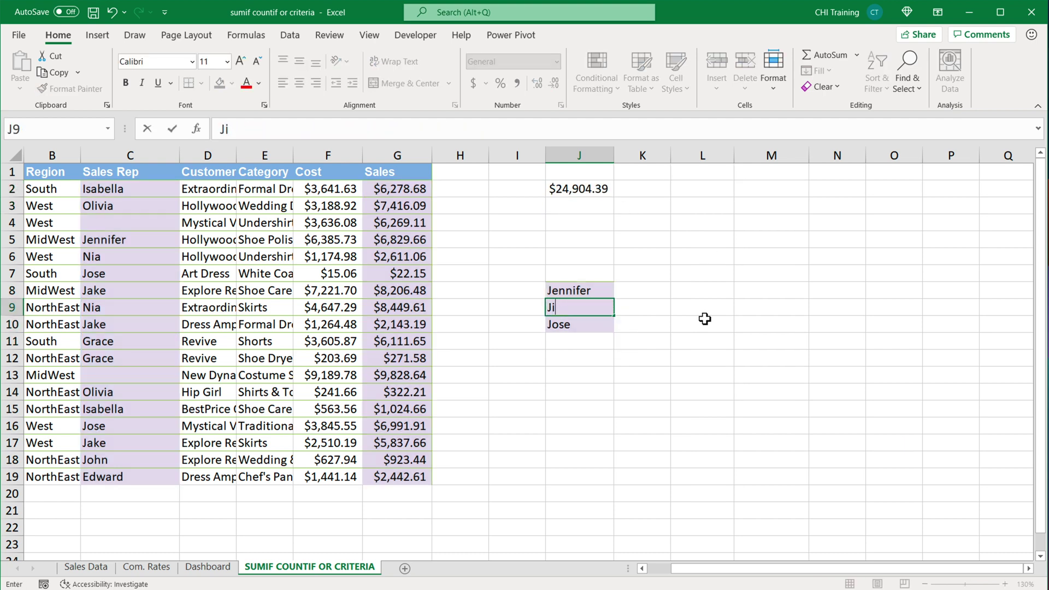
key("Return")
double_click(563, 311)
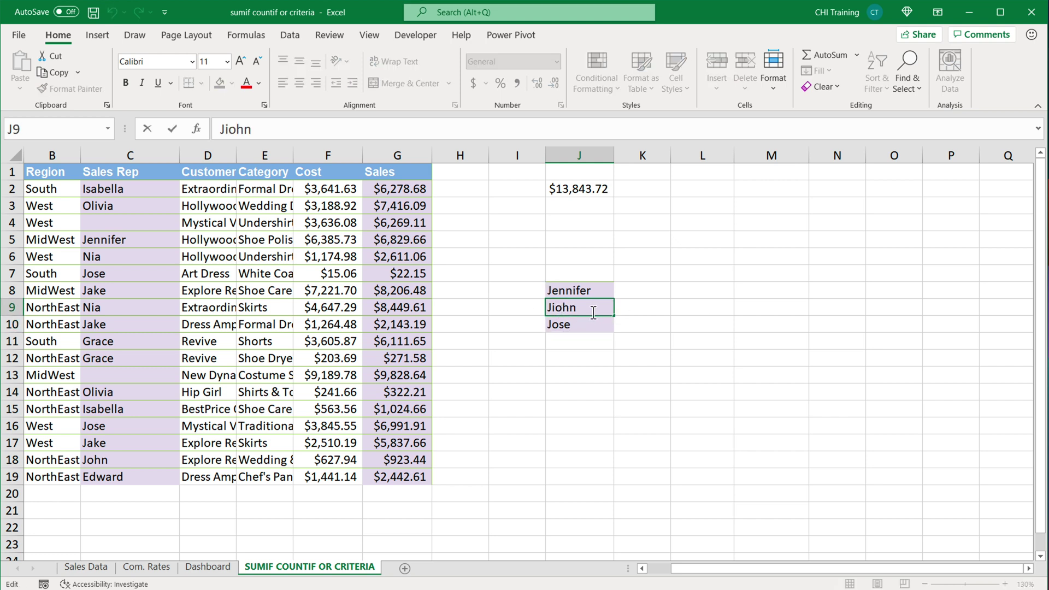
key("BackSpace")
key("Return")
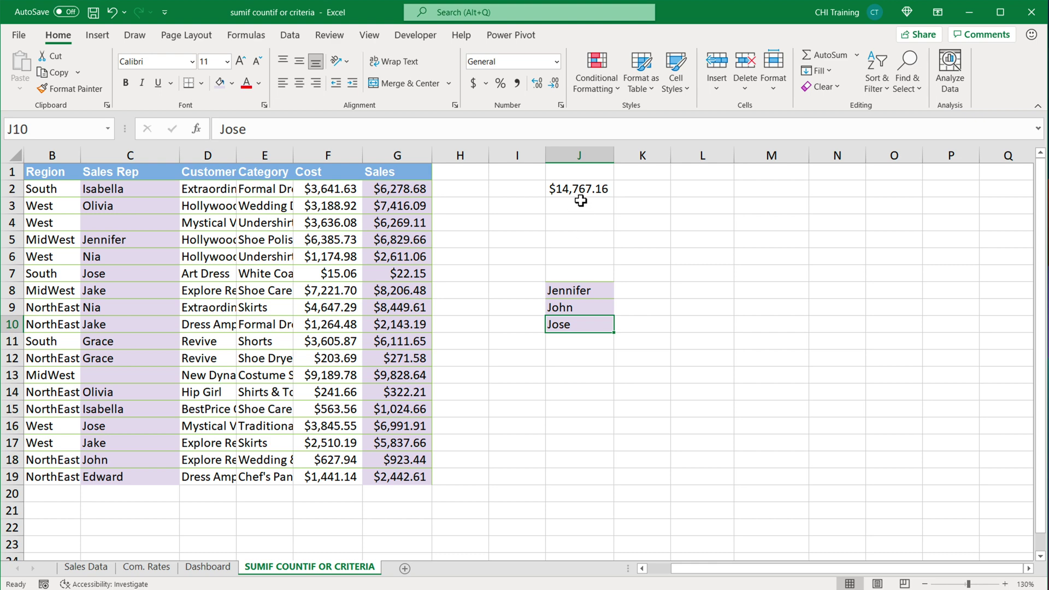
Step: Undo back to the Isabella/Olivia formula in J2 and copy its formula text
key("ctrl+z")
key("ctrl+z")
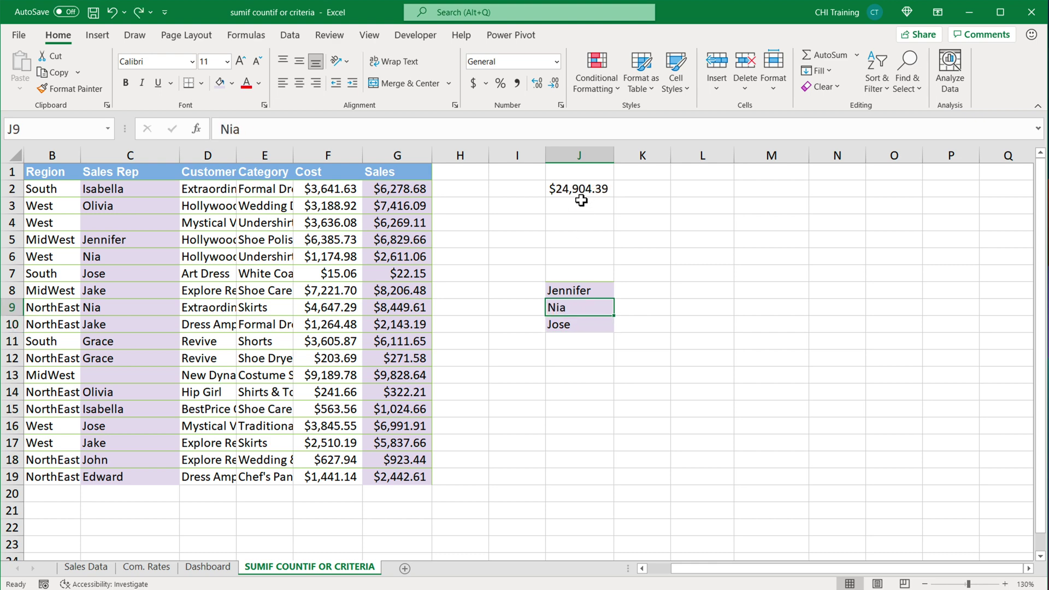
key("ctrl+z")
key("ctrl+z")
double_click(581, 191)
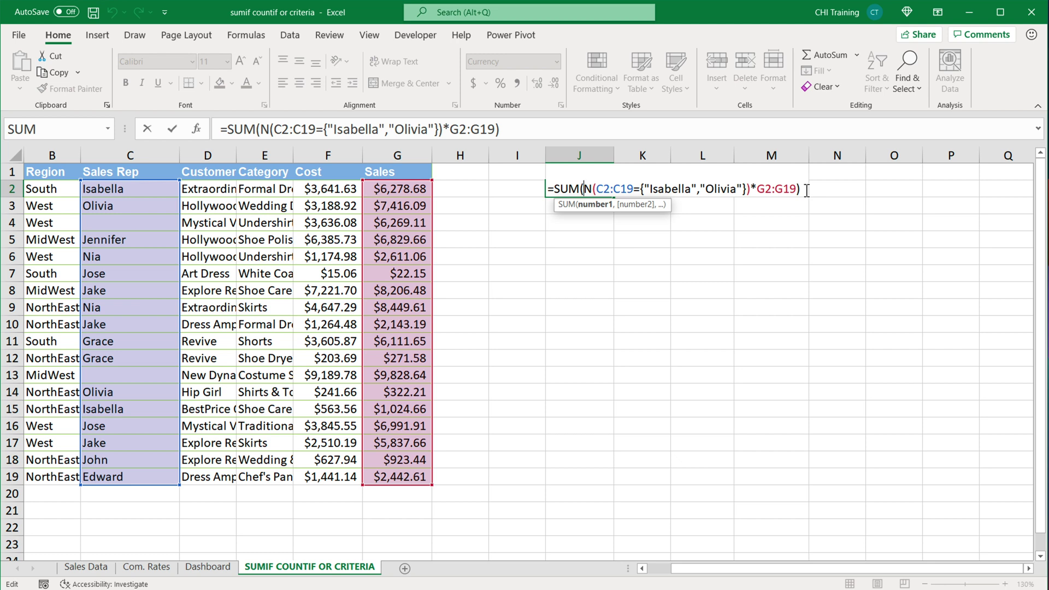
left_click_drag(807, 190, 529, 180)
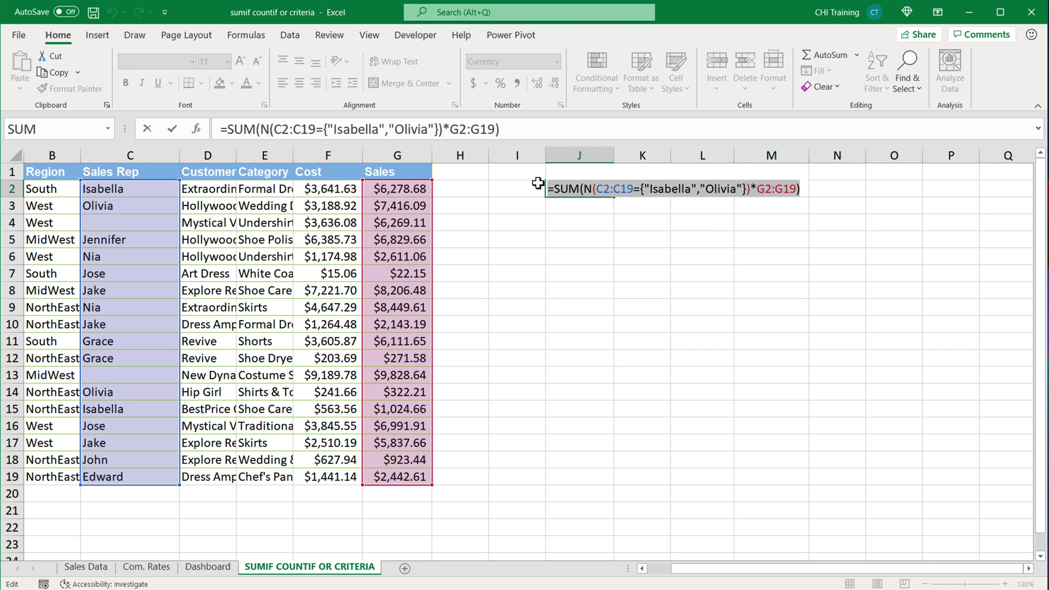
key("ctrl+c")
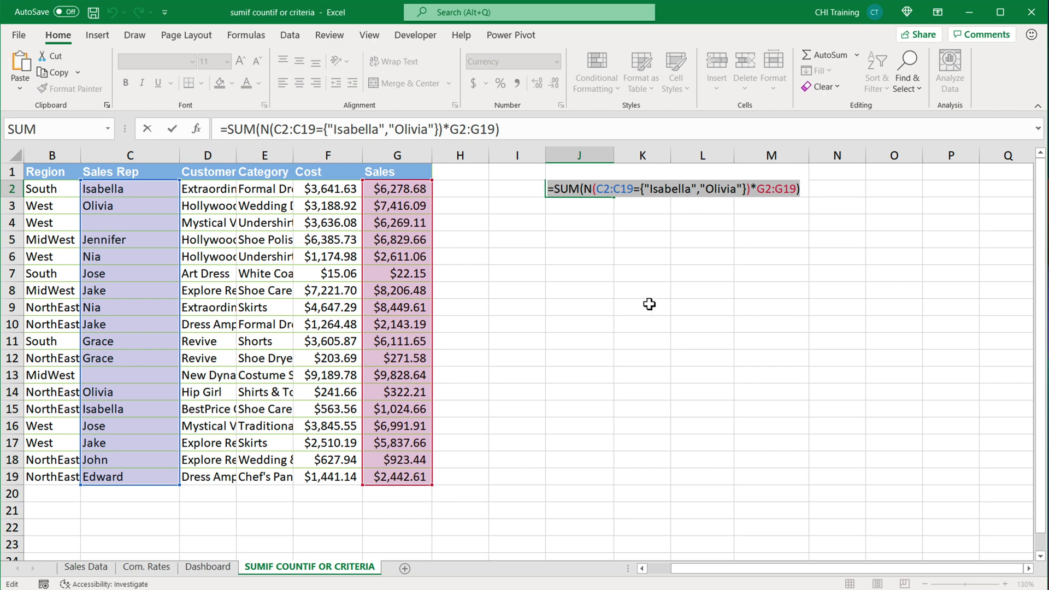
key("Escape")
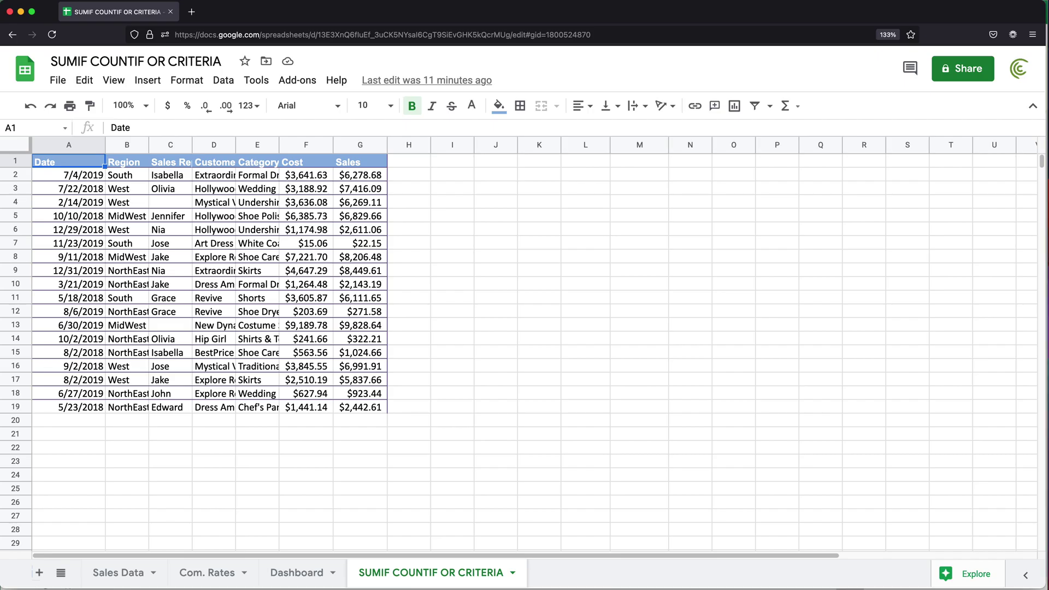
Step: Paste =SUM(N(C2:C19={"Isabella","Olivia"})*G2:G19) into J2 as an ArrayFormula, returning 15041.64
left_click(503, 176)
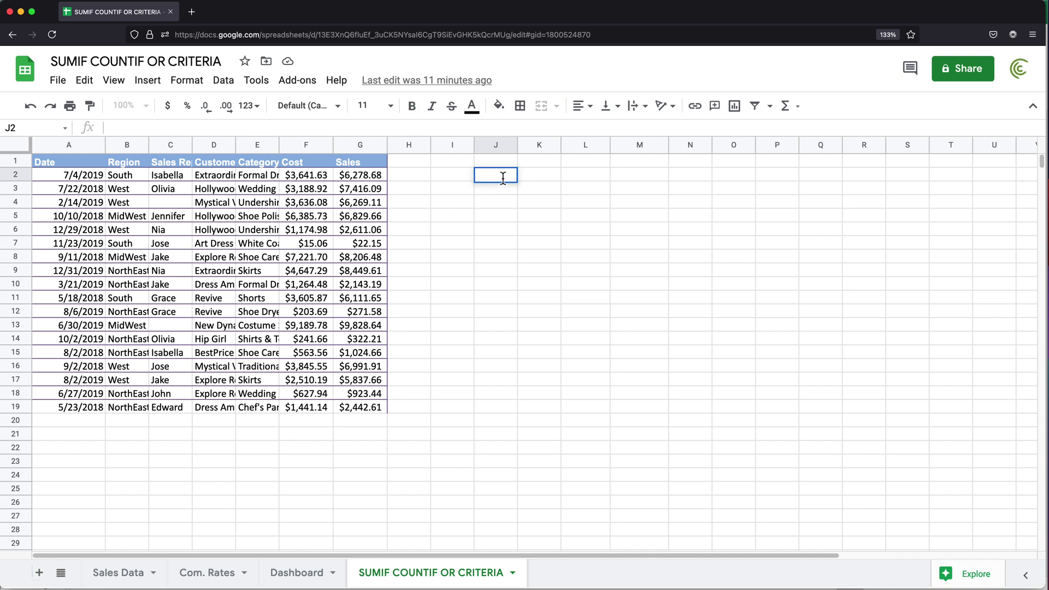
key("super+v")
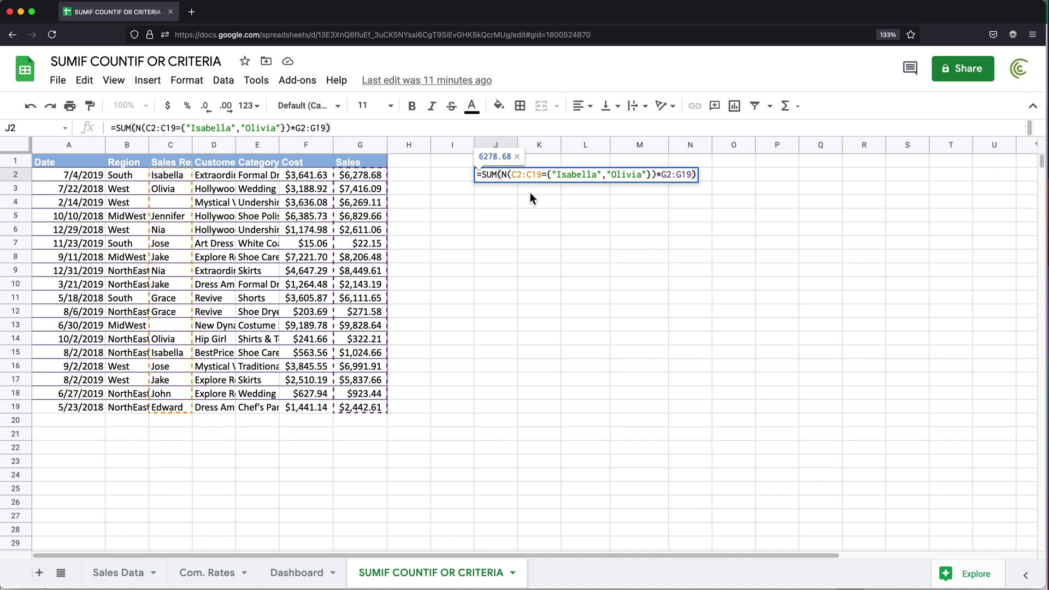
key("ctrl+shift+Return")
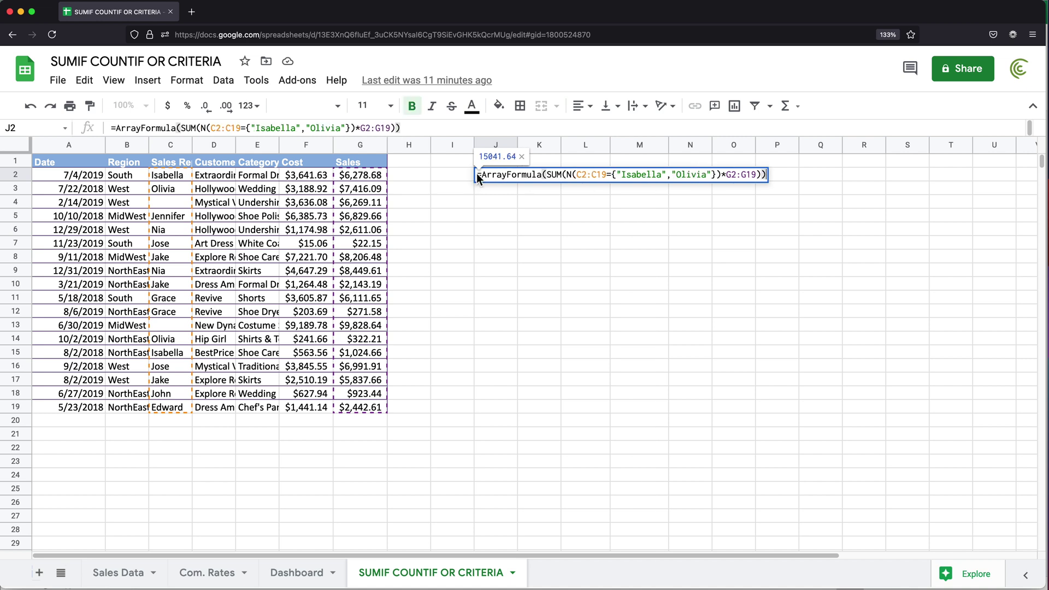
left_click_drag(481, 174, 544, 175)
left_click(621, 174)
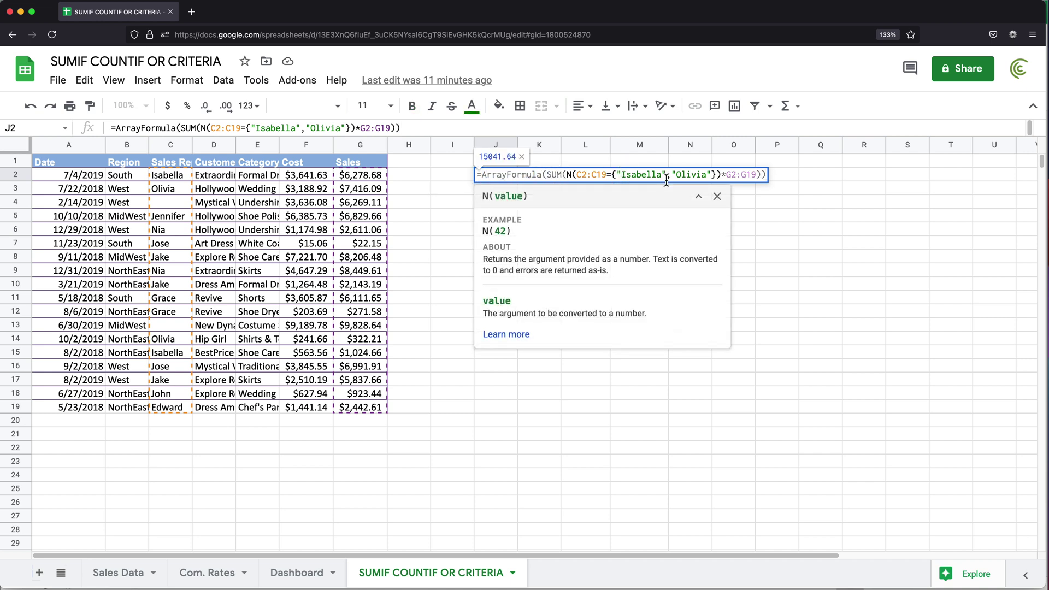
key("Return")
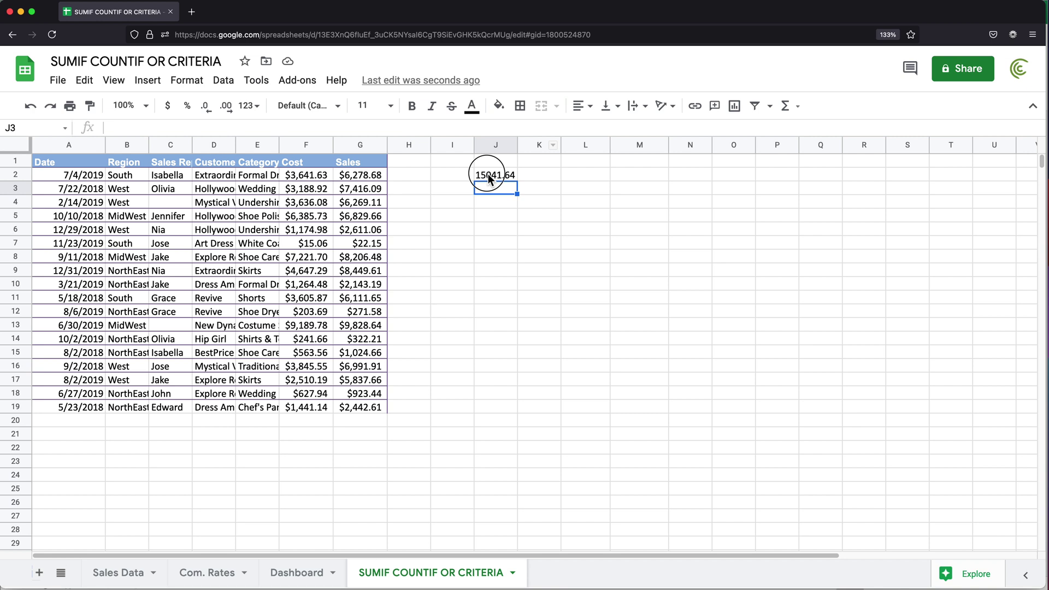
left_click(489, 176)
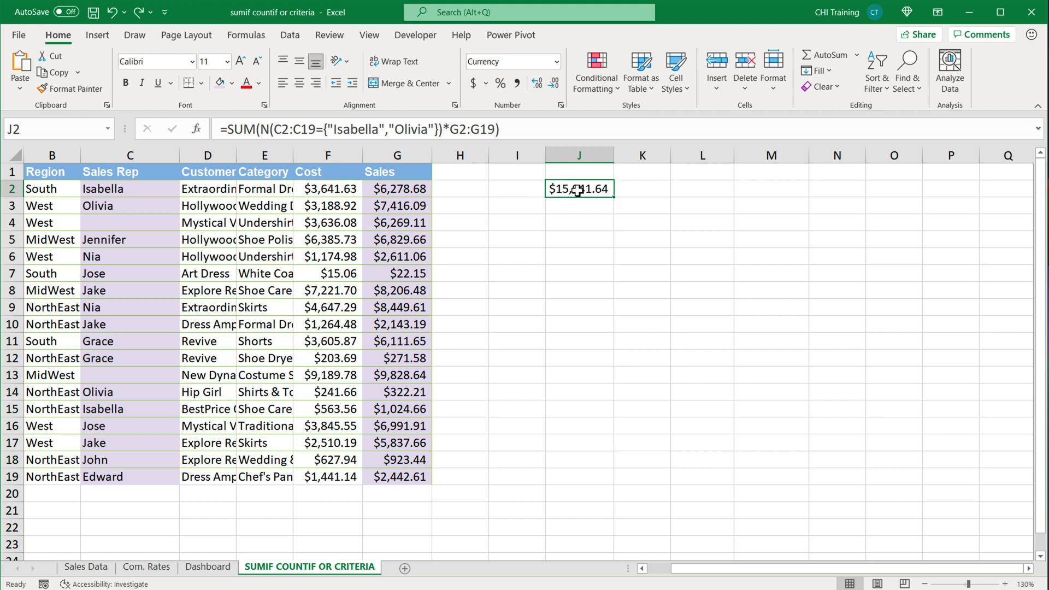
Step: Abandon a first entry in J4 and review J2's formula without changing it
left_click(583, 224)
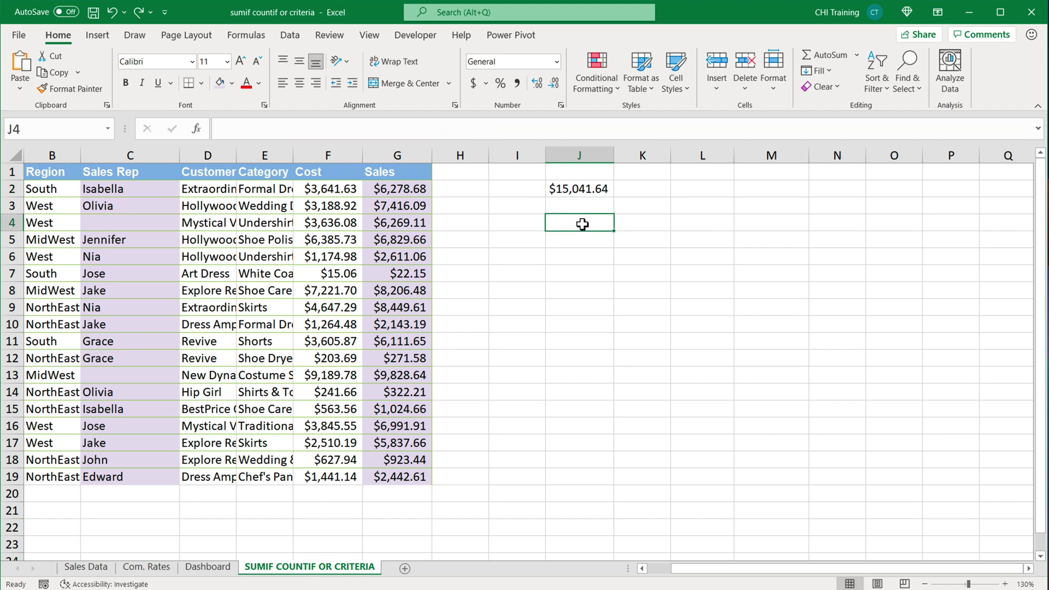
type("=")
key("BackSpace")
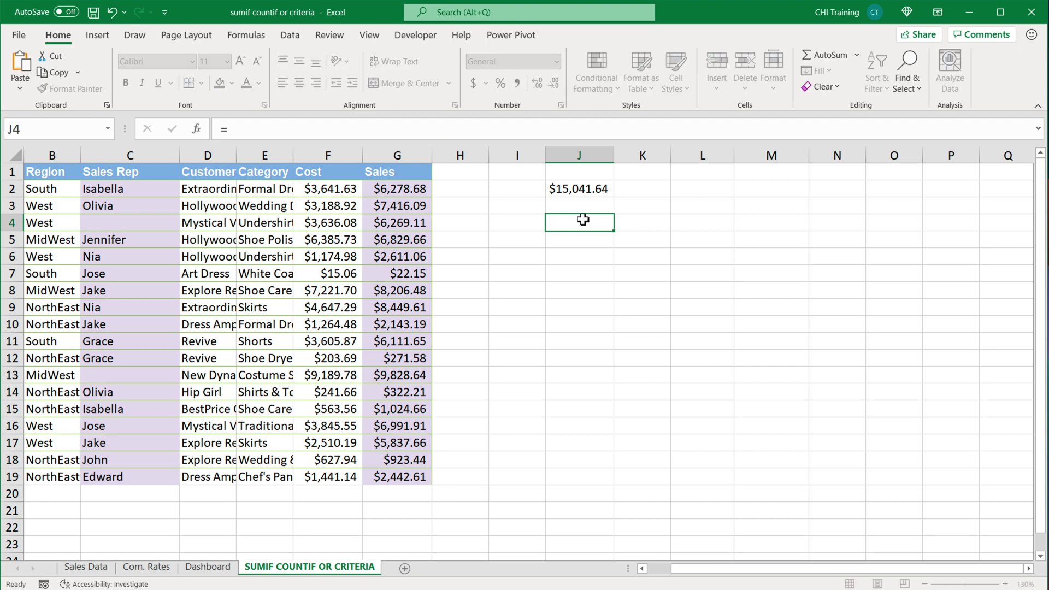
key("Escape")
double_click(580, 187)
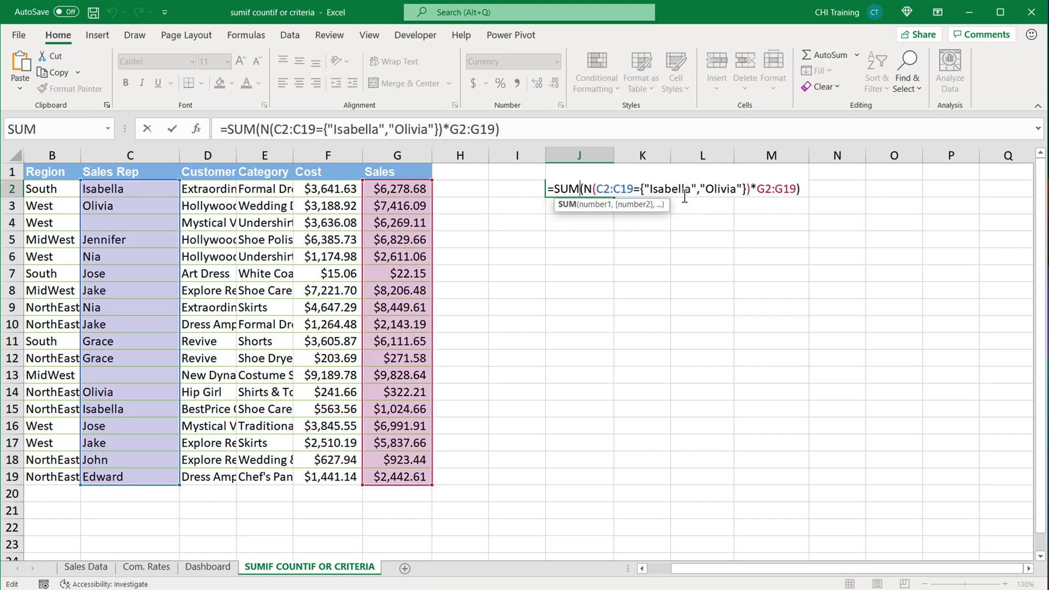
key("Escape")
Step: Enter =G2+G3+G14+G15 in J4 as a manual check, giving $15,041.64
left_click(581, 225)
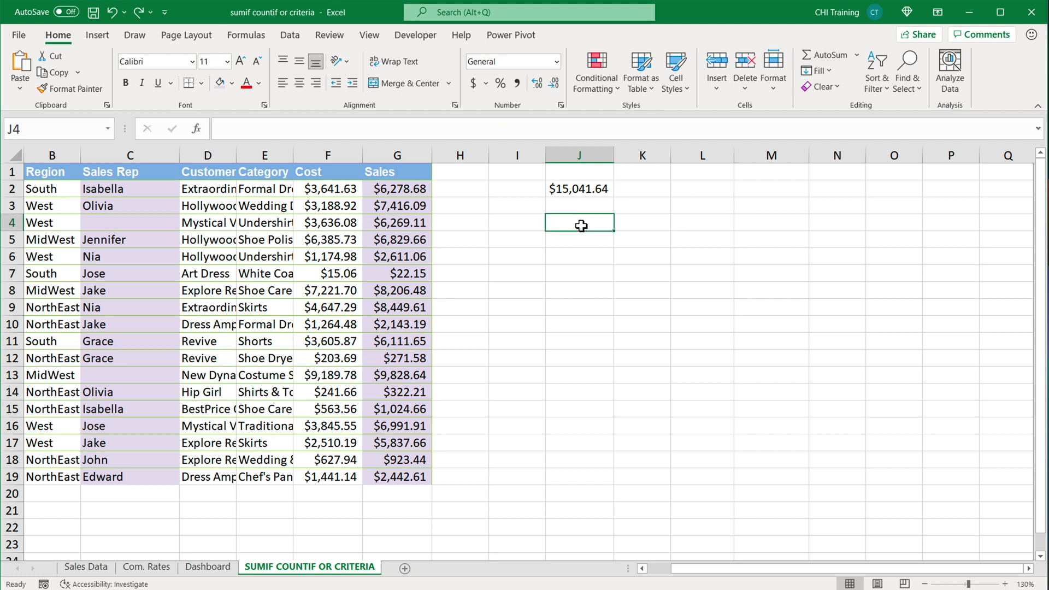
type("=")
left_click(411, 191)
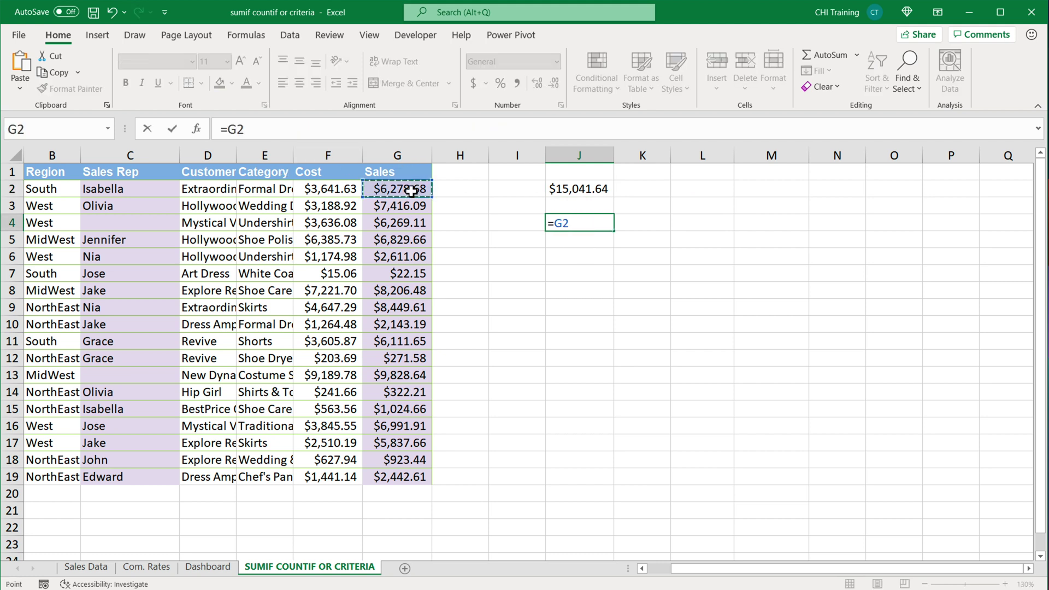
type("+")
left_click(410, 206)
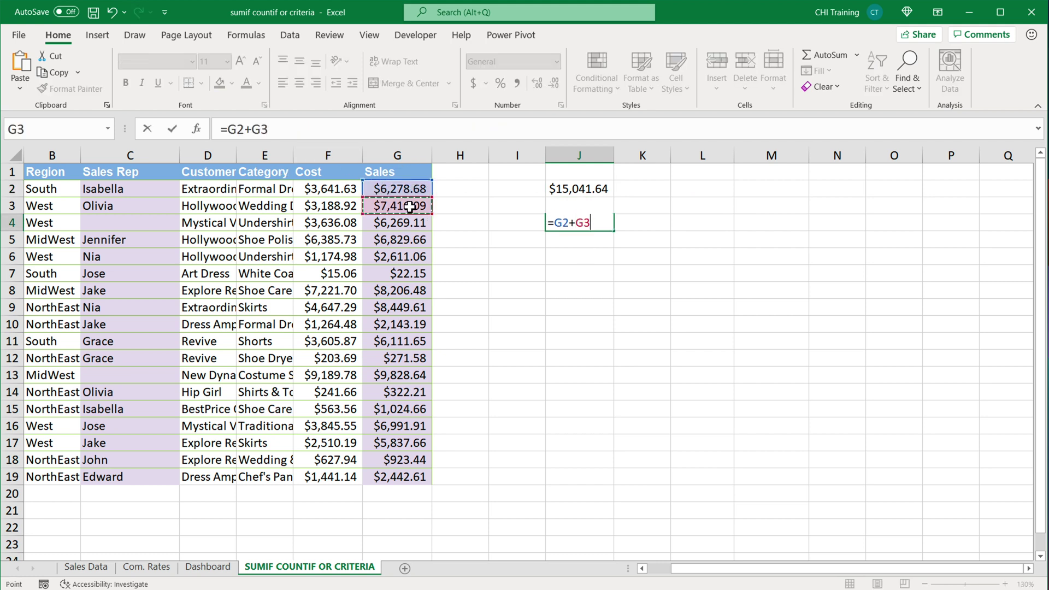
type("+")
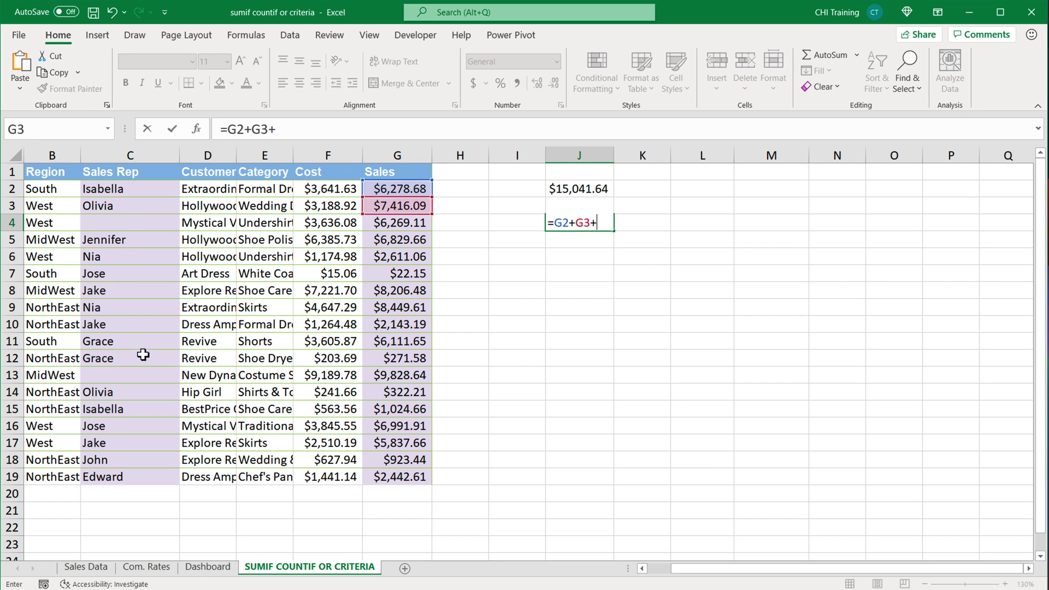
left_click(393, 396)
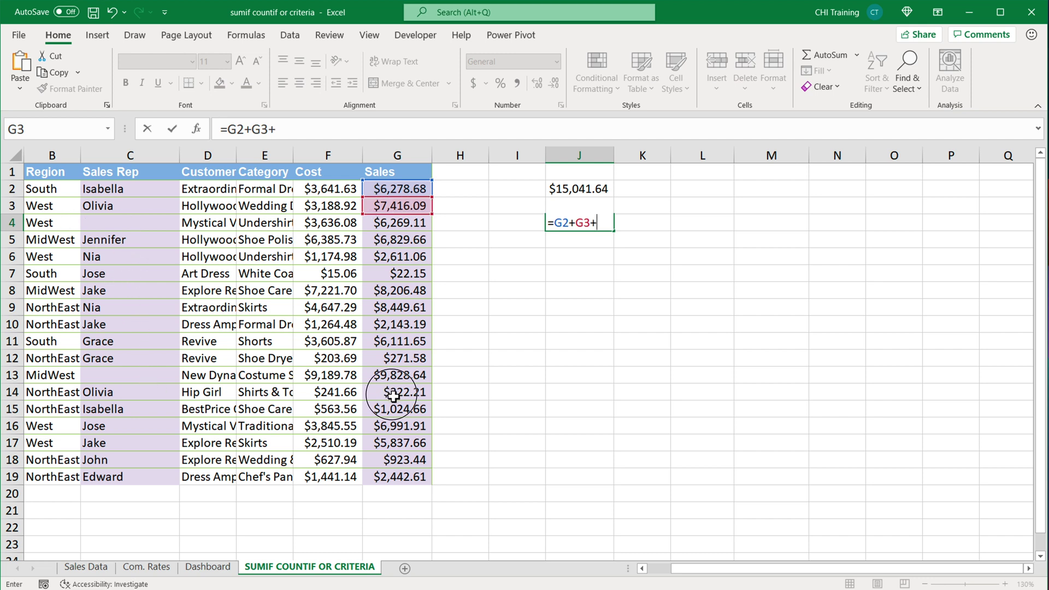
type("+")
left_click(414, 411)
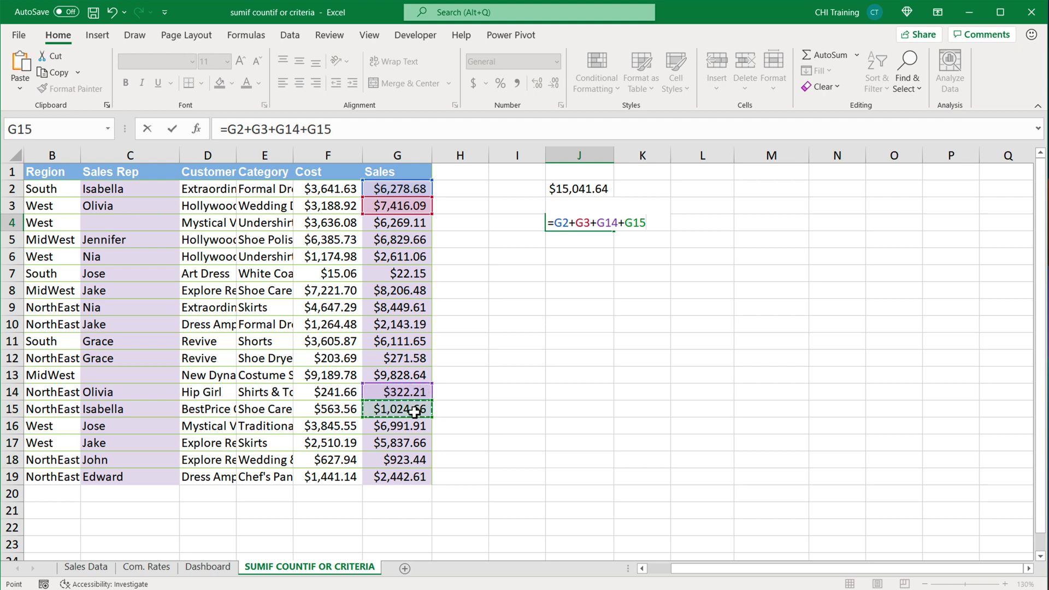
key("Return")
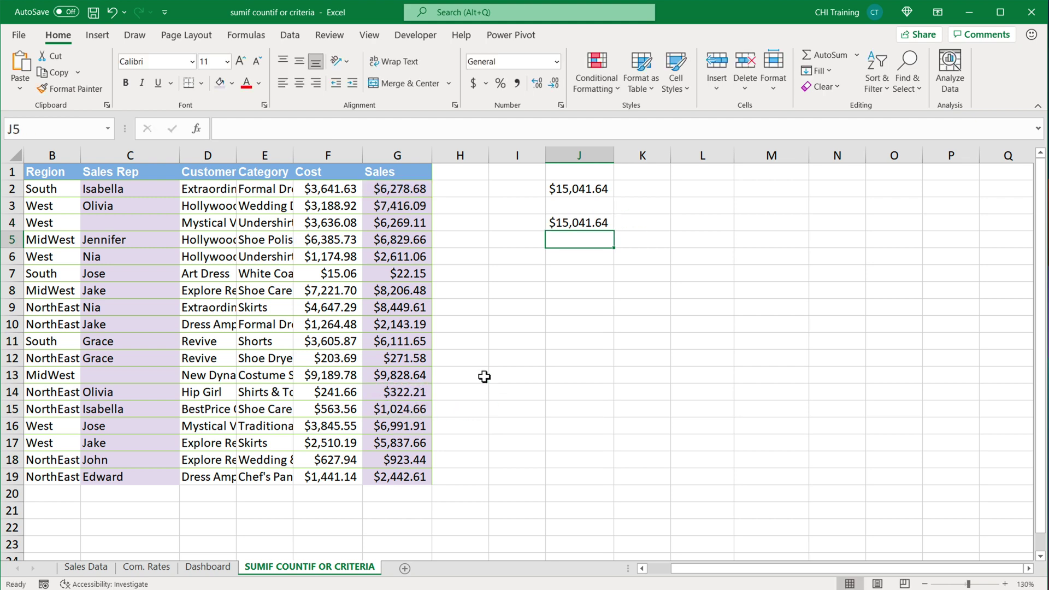
Step: Compare J4's manual total against J2's SUM(N(...)) formula
left_click(590, 224)
double_click(584, 188)
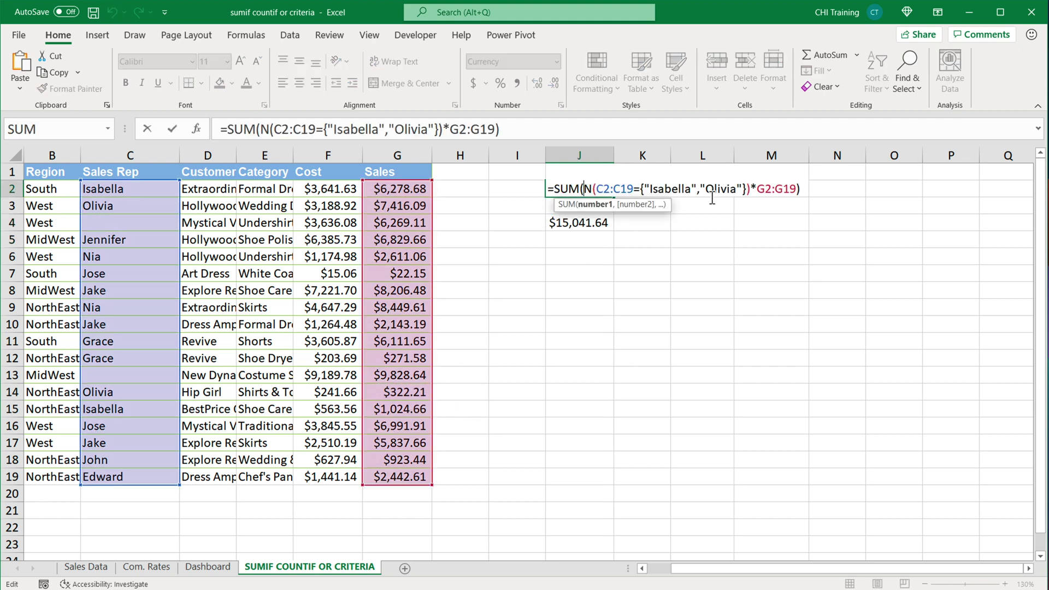
left_click(804, 191)
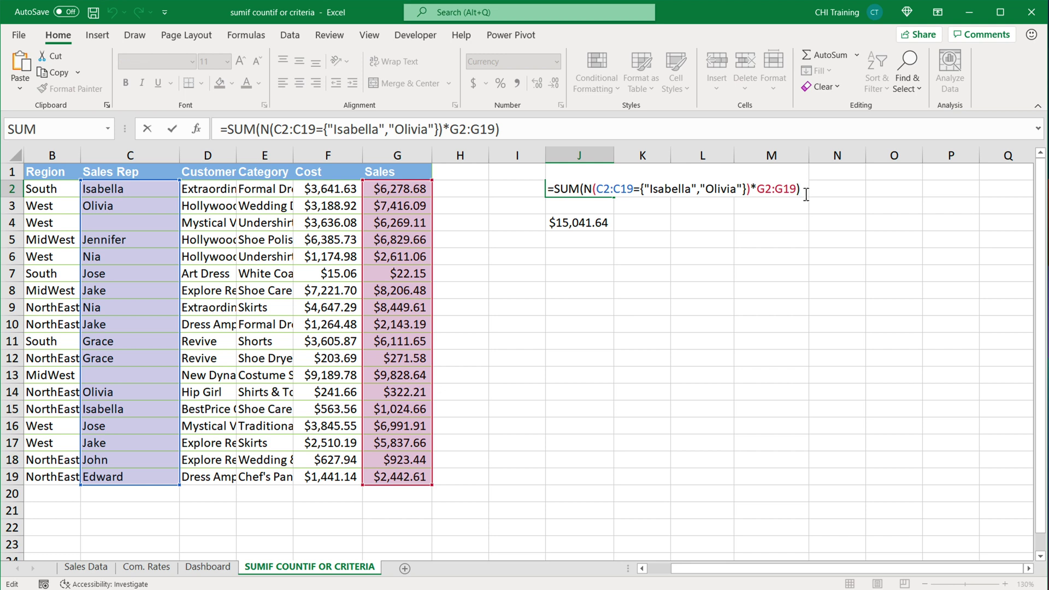